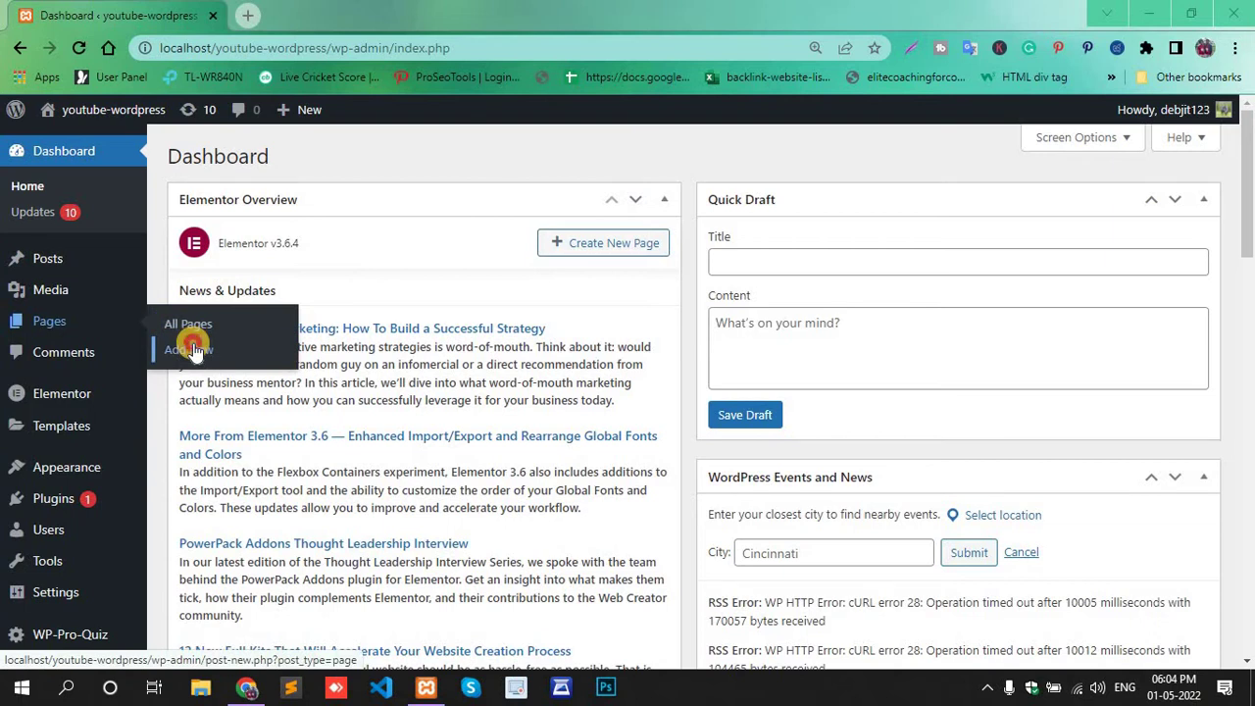
Start a new page, title it 'Gallery' with a capital G, and save the draft
{"action": "left_click", "coordinate": [193, 350]}
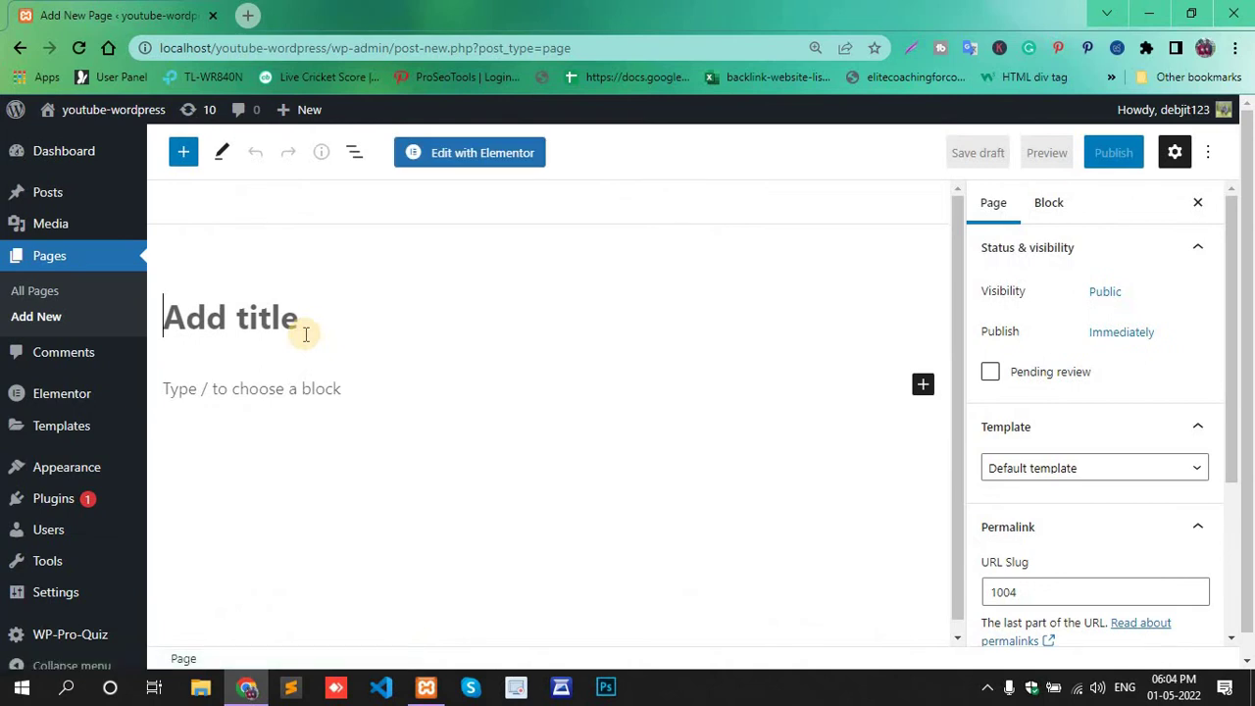
{"action": "type", "text": "gallery"}
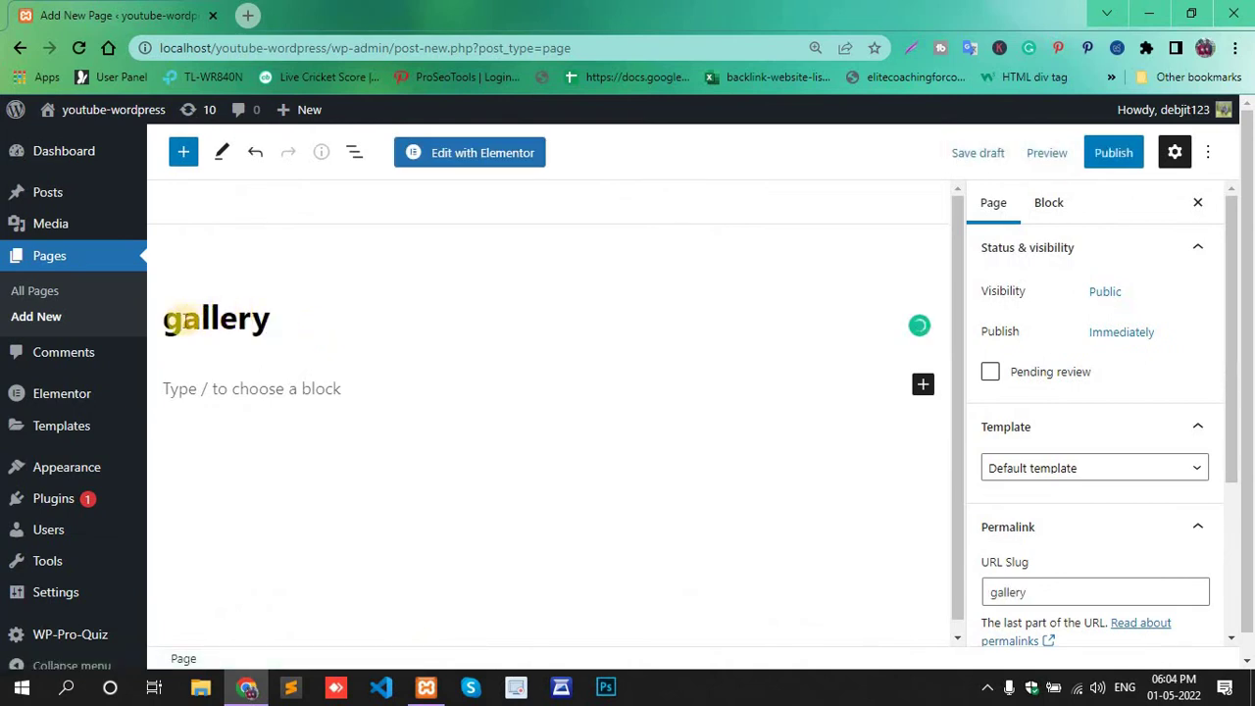
{"action": "left_click", "coordinate": [182, 319]}
{"action": "key", "text": "BackSpace"}
{"action": "type", "text": "G"}
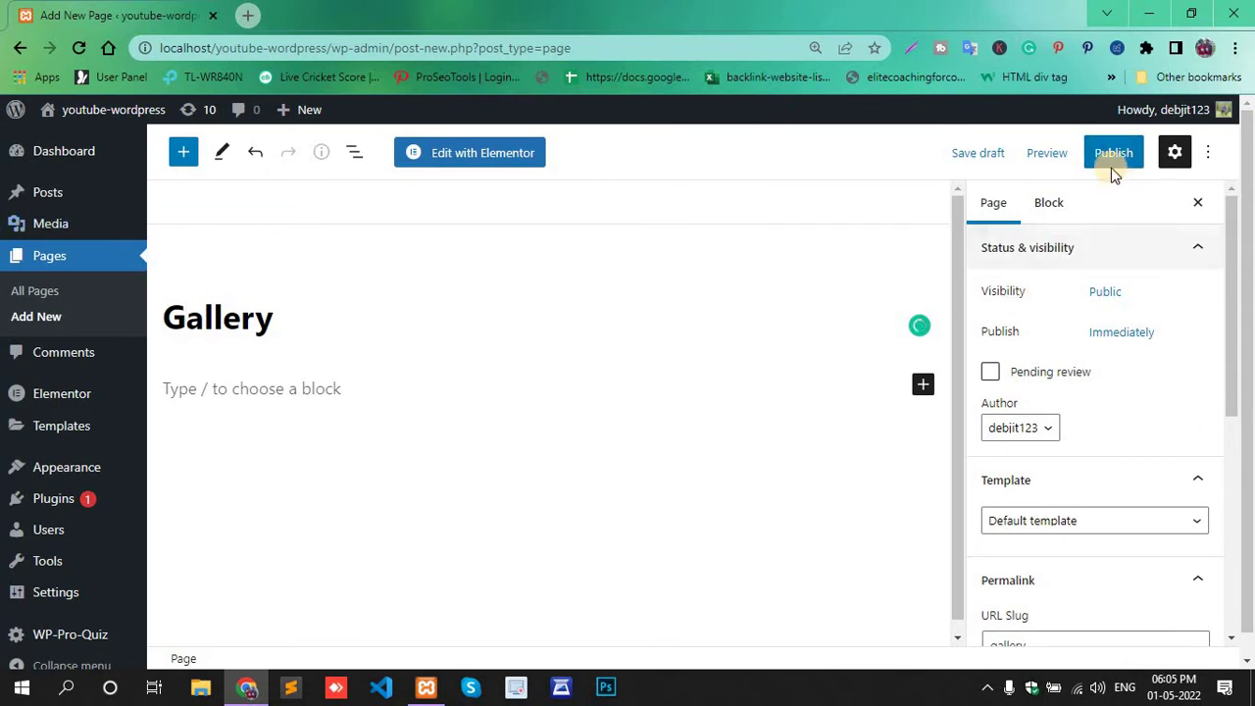
{"action": "left_click", "coordinate": [989, 154]}
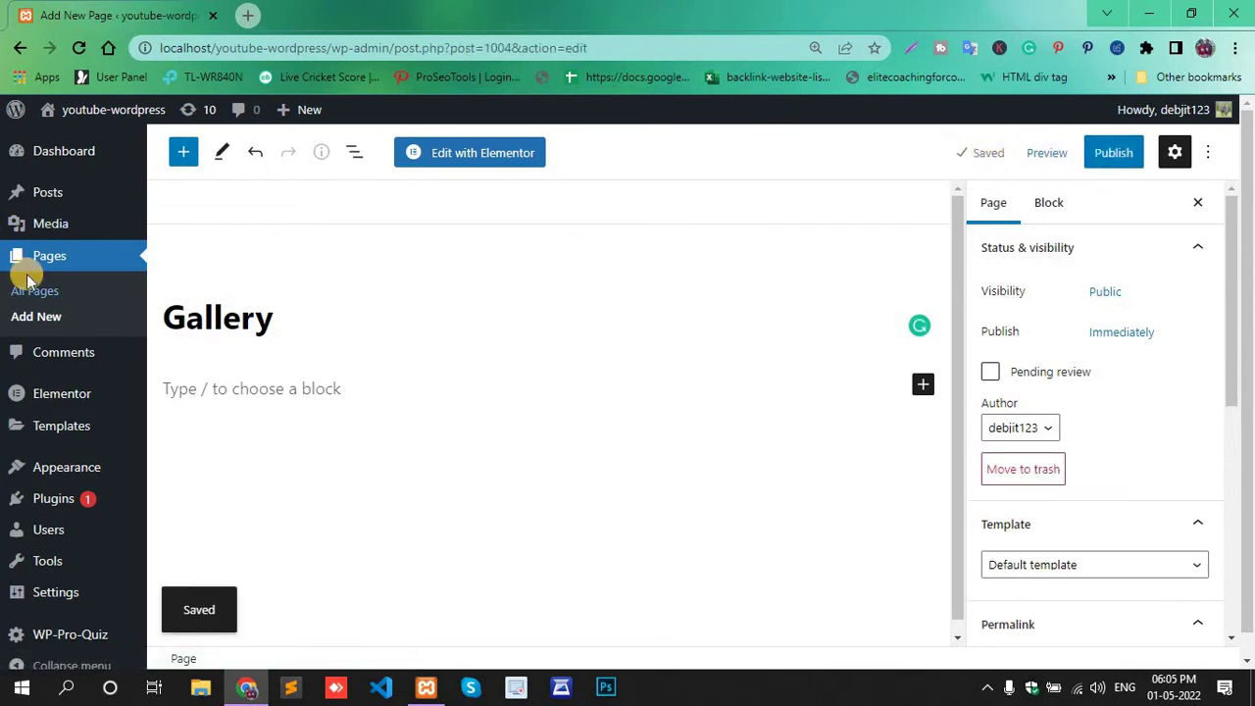
{"action": "mouse_move", "coordinate": [53, 498]}
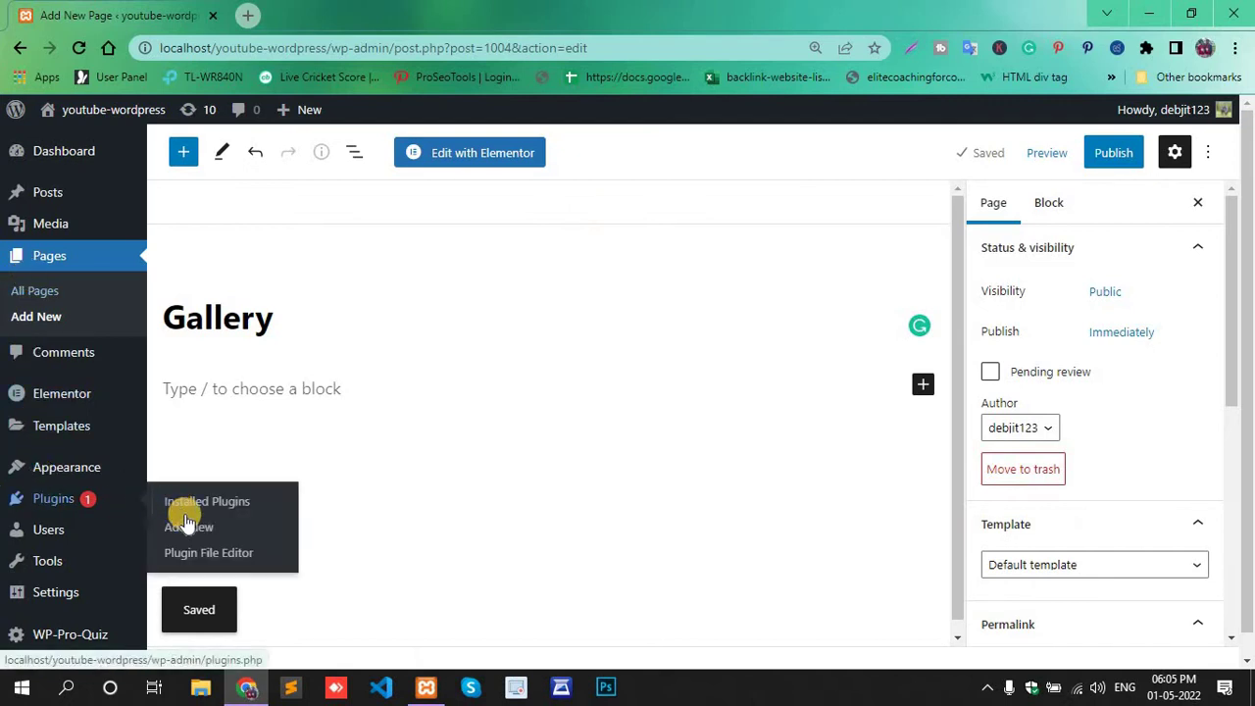
Search the plugin directory for 'gallery' and install NextGEN Gallery
{"action": "left_click", "coordinate": [186, 528]}
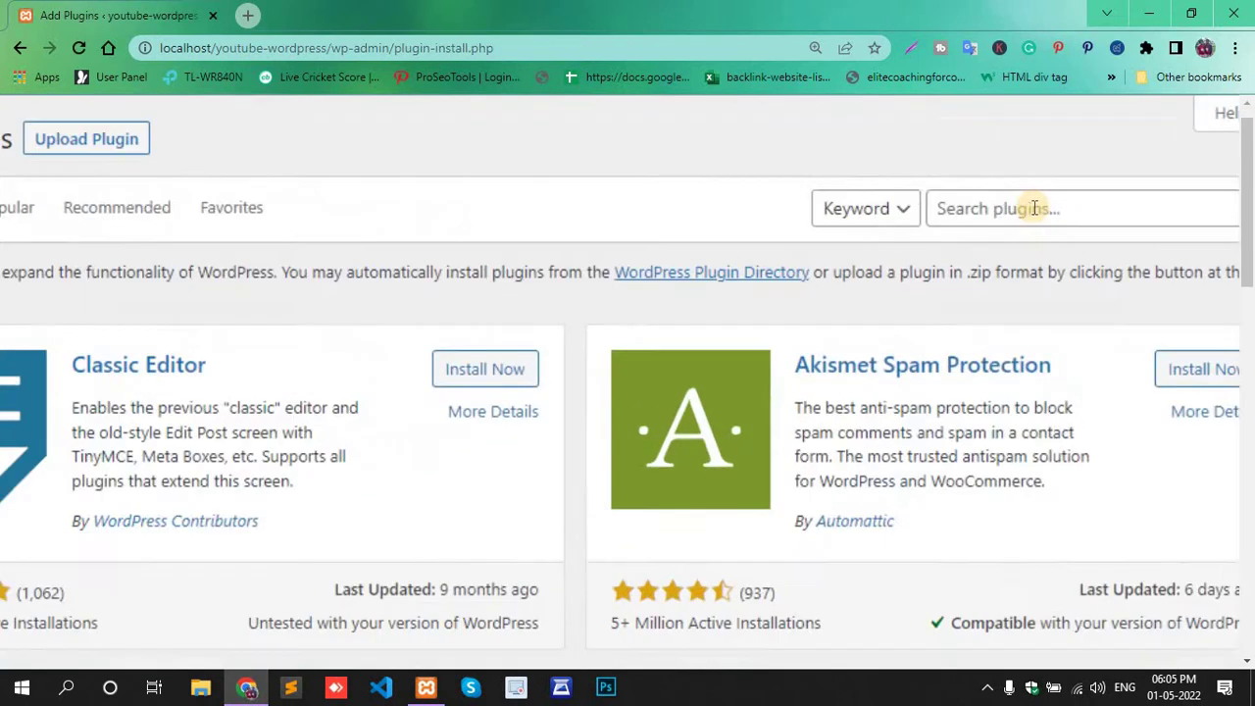
{"action": "left_click", "coordinate": [1035, 206]}
{"action": "type", "text": "galler"}
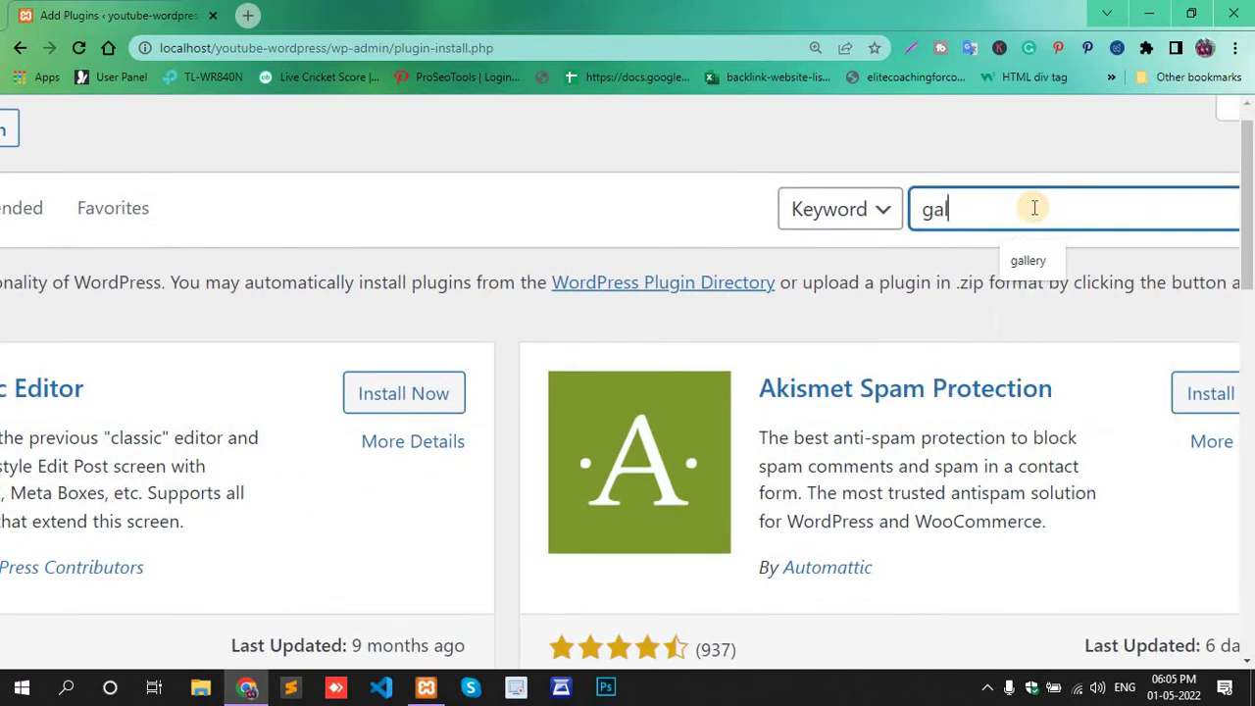
{"action": "type", "text": "y"}
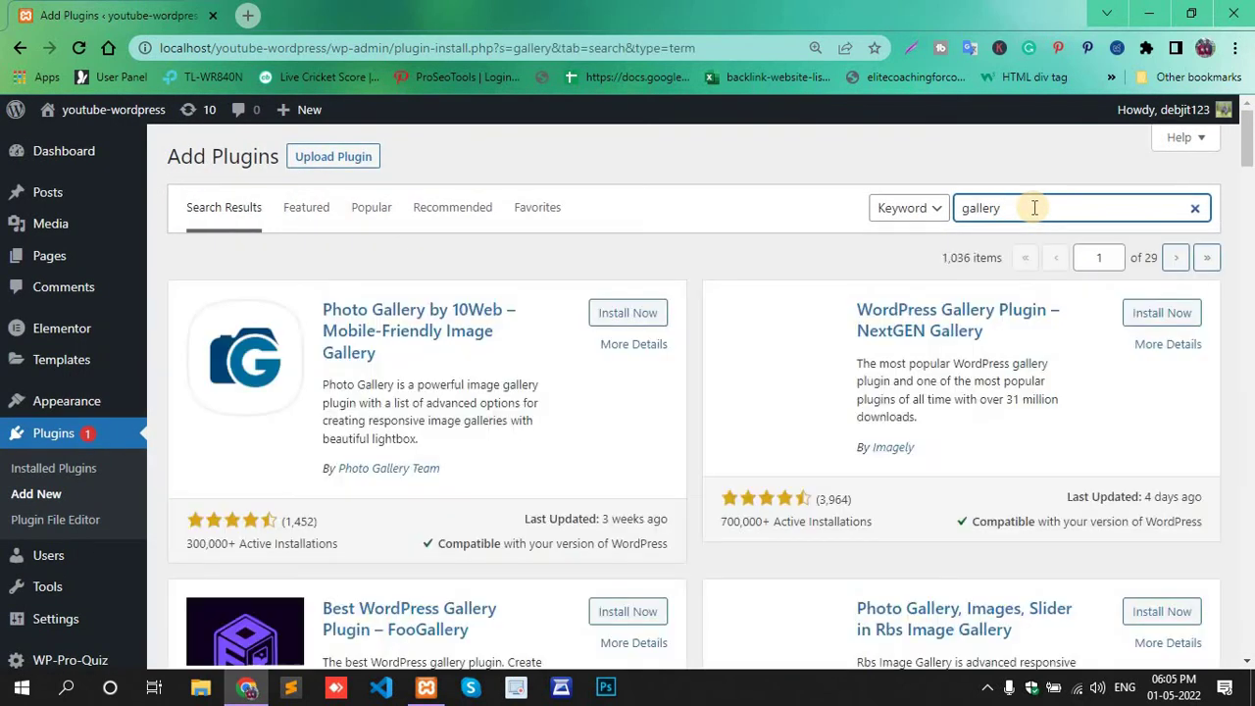
{"action": "scroll", "coordinate": [904, 363], "scroll_direction": "down", "scroll_amount": 9}
{"action": "scroll", "coordinate": [904, 362], "scroll_direction": "up", "scroll_amount": 10}
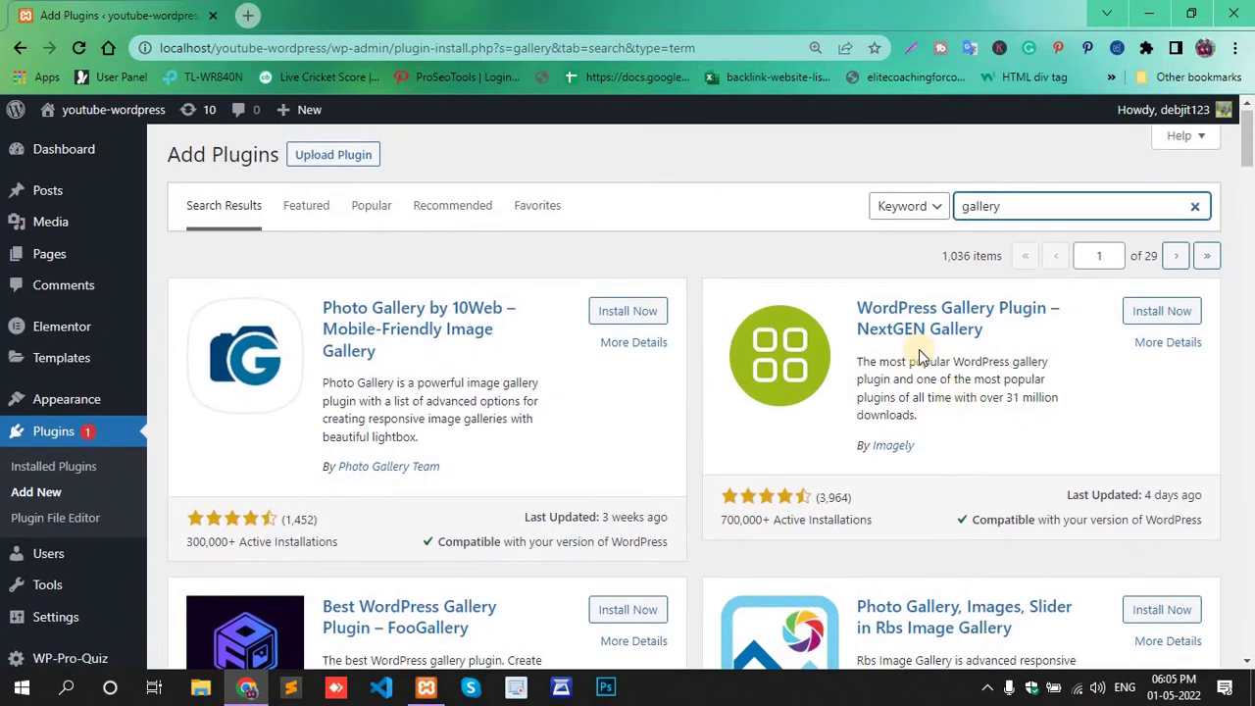
{"action": "left_click", "coordinate": [1148, 318]}
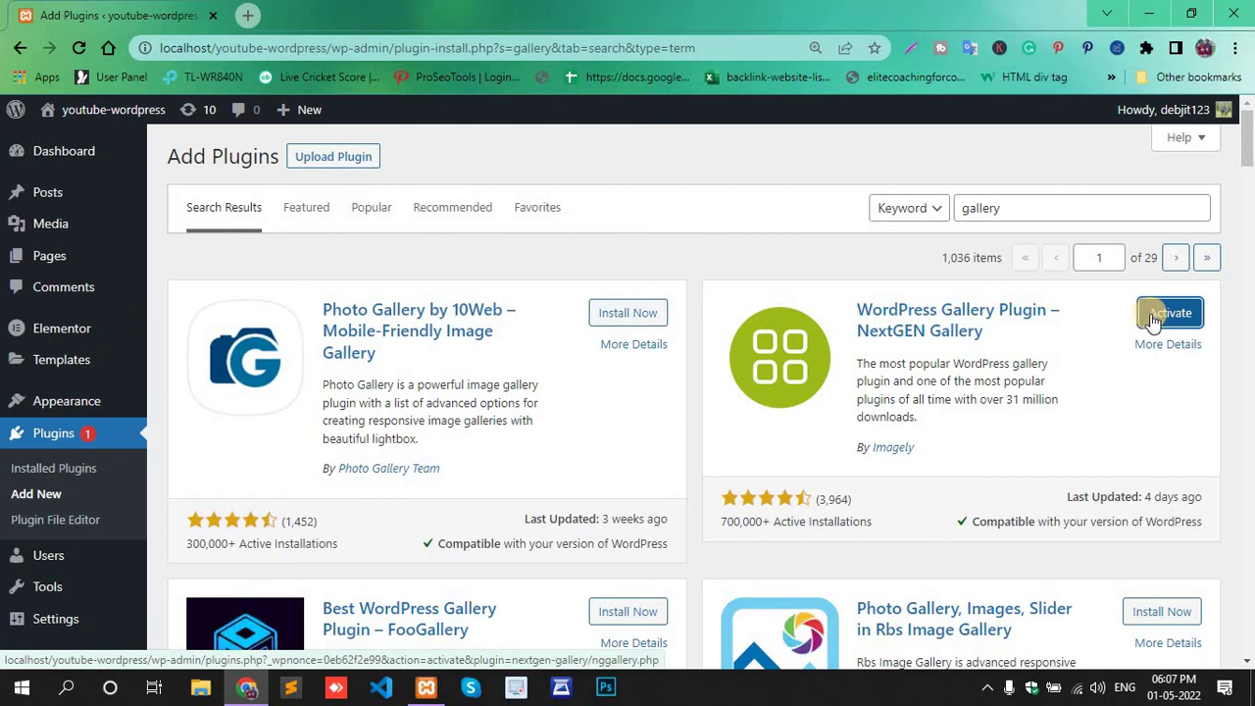
Activate NextGEN Gallery and open its overview page from the sidebar
{"action": "left_click", "coordinate": [1155, 319]}
{"action": "left_click", "coordinate": [1160, 320]}
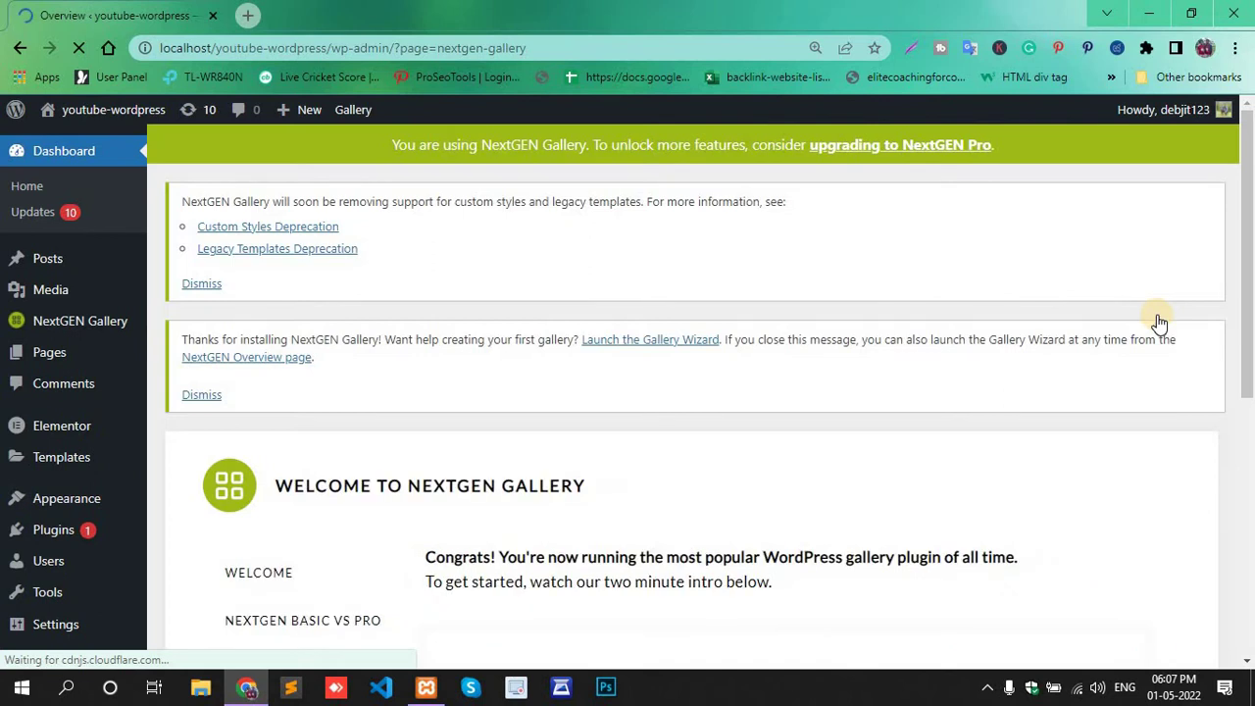
{"action": "scroll", "coordinate": [412, 415], "scroll_direction": "down", "scroll_amount": 2}
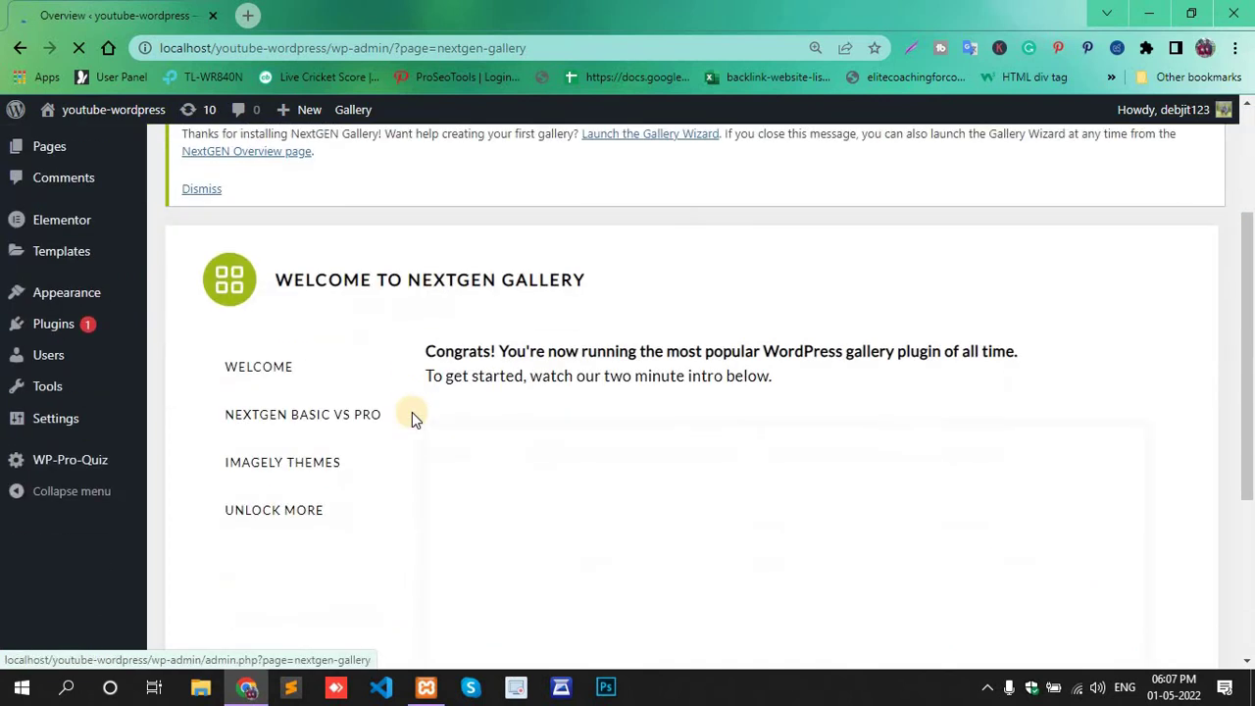
{"action": "scroll", "coordinate": [412, 415], "scroll_direction": "up", "scroll_amount": 1}
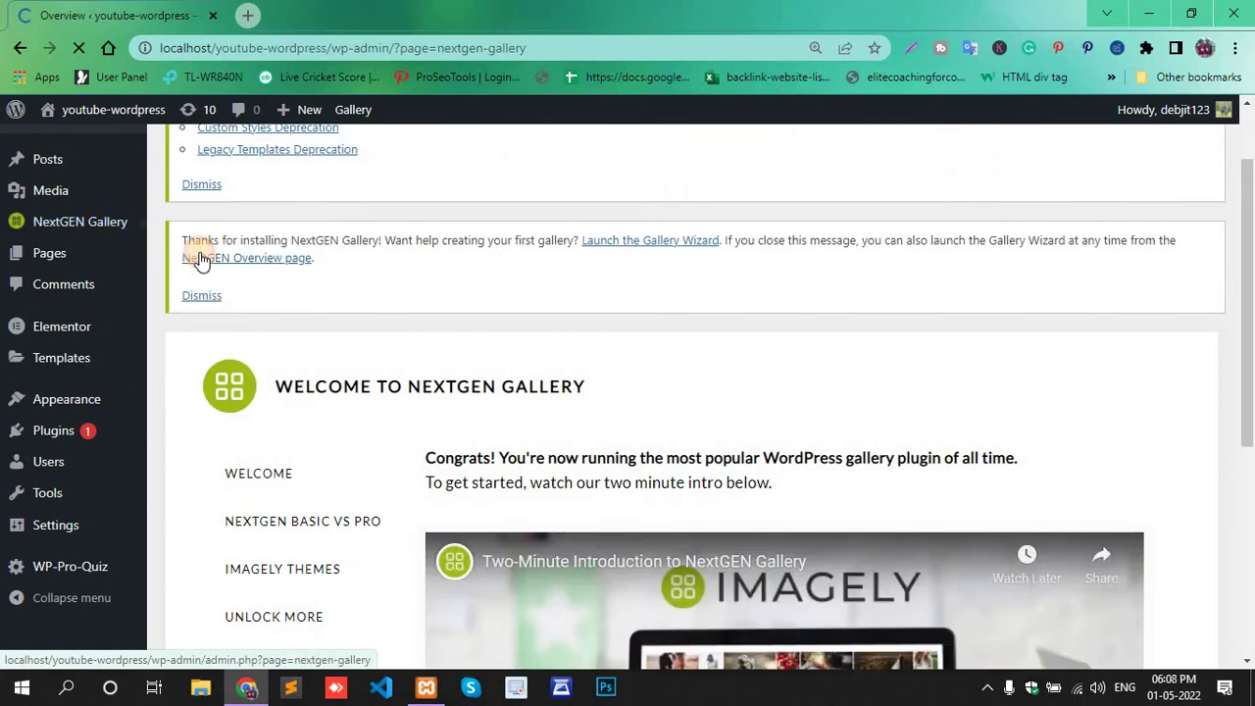
{"action": "left_click", "coordinate": [200, 259]}
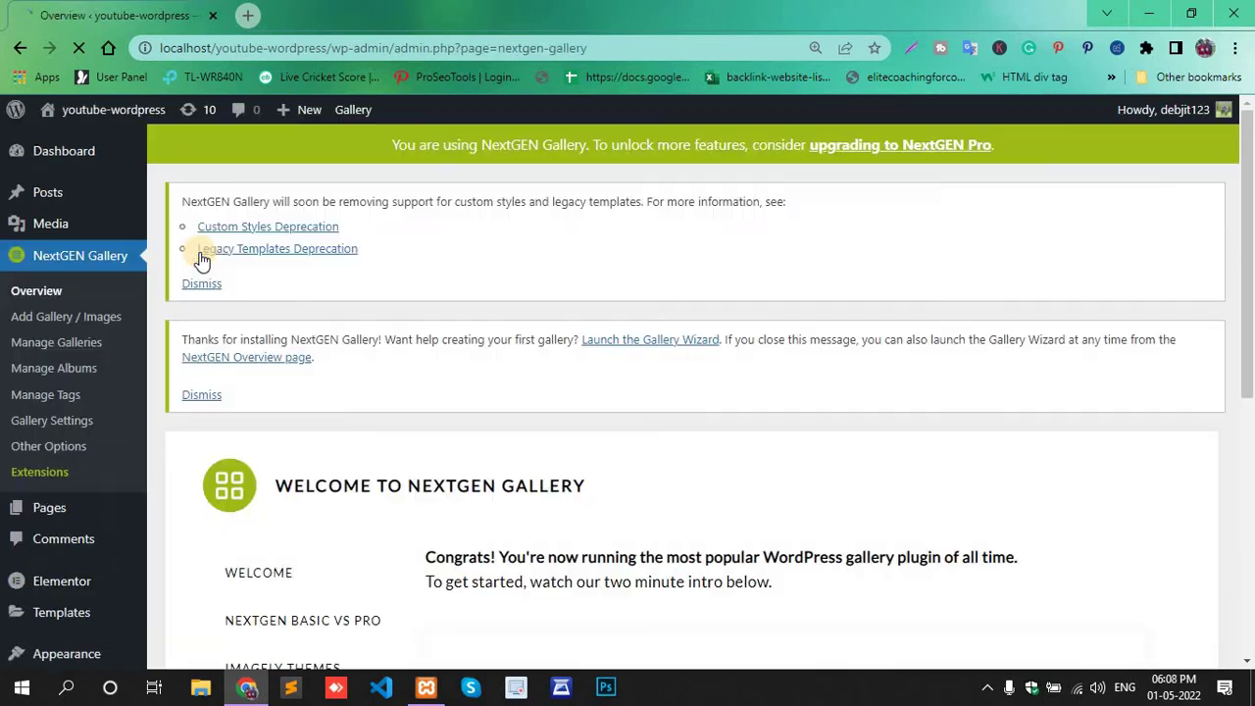
Create a new NextGEN gallery titled 'Test' and select it for uploads
{"action": "scroll", "coordinate": [257, 319], "scroll_direction": "down", "scroll_amount": 2}
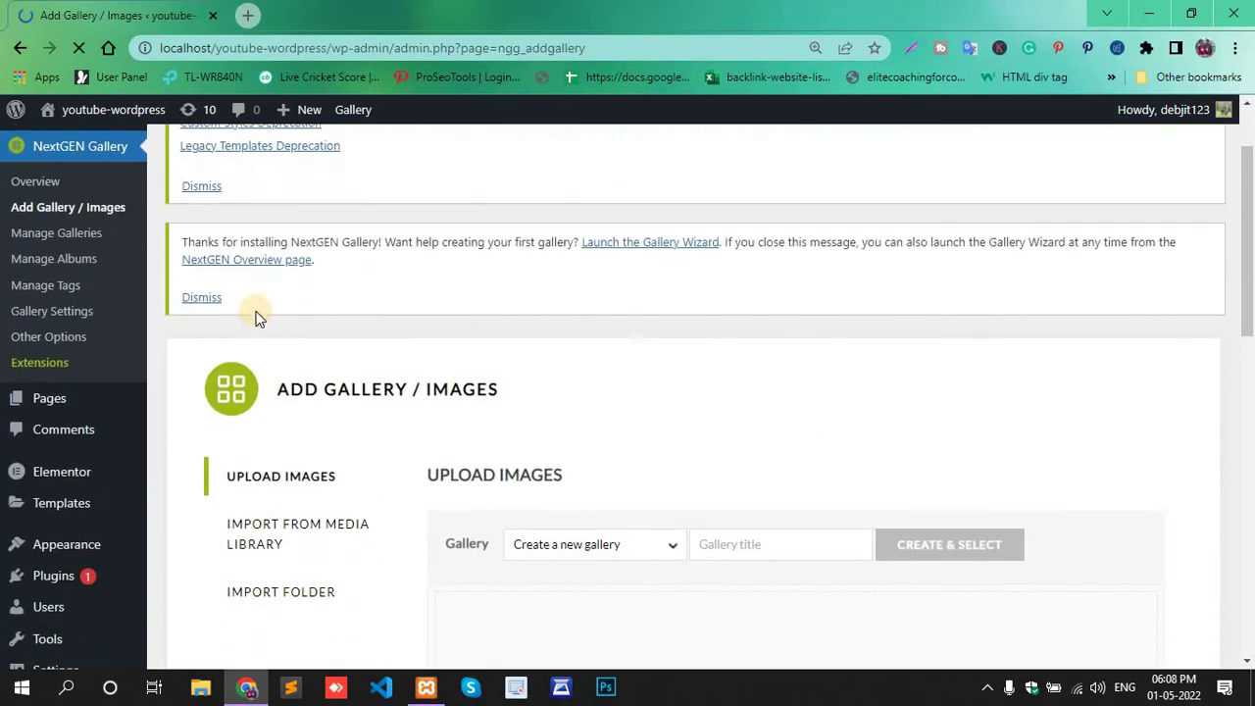
{"action": "scroll", "coordinate": [257, 319], "scroll_direction": "down", "scroll_amount": 1}
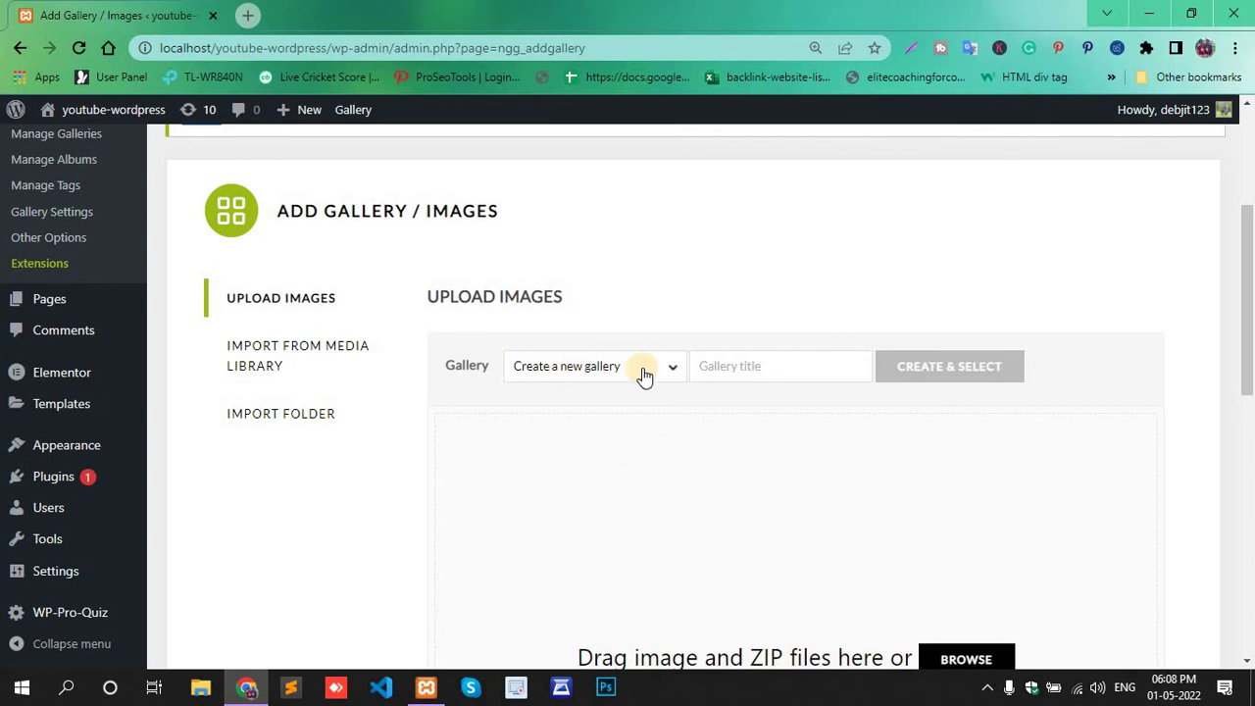
{"action": "left_click", "coordinate": [613, 361]}
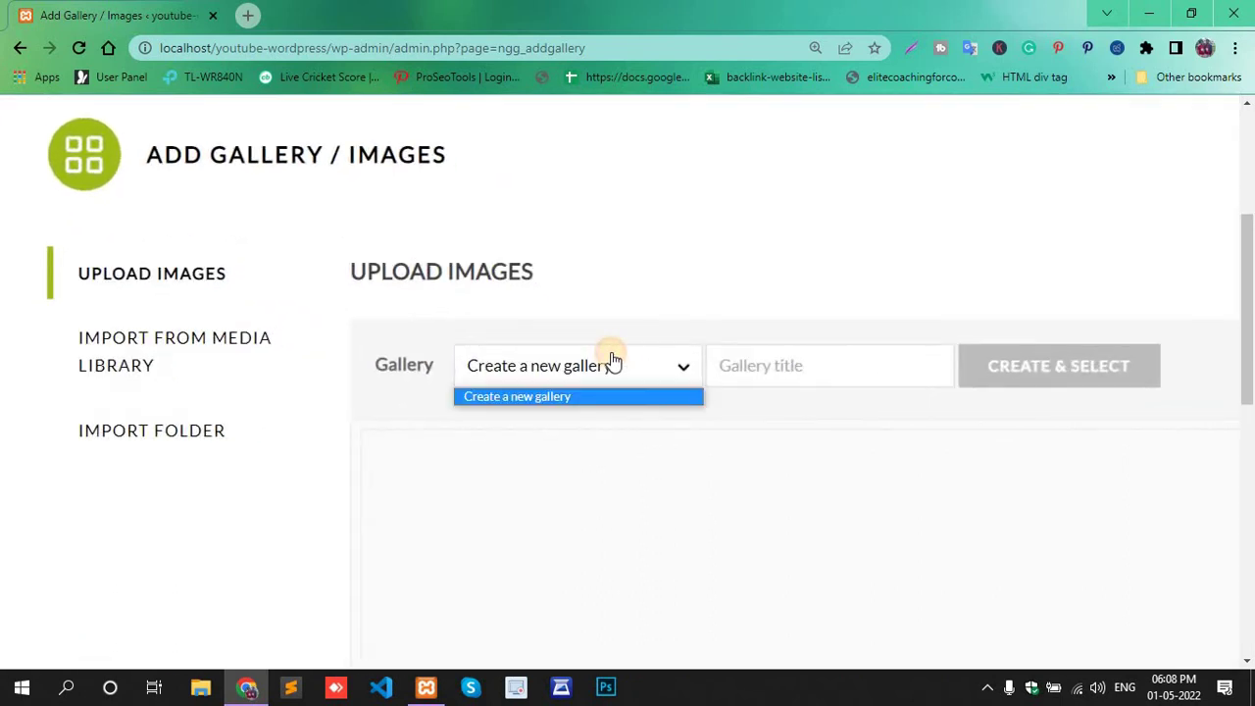
{"action": "left_click", "coordinate": [817, 371]}
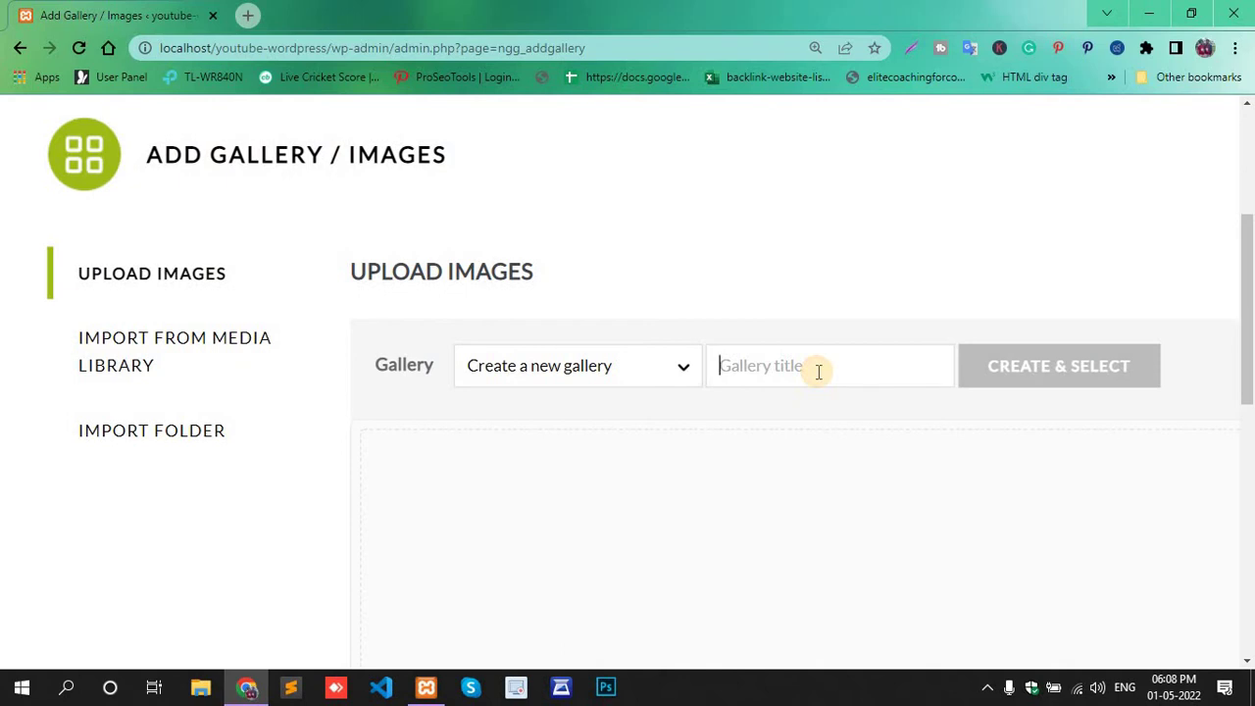
{"action": "type", "text": "Te"}
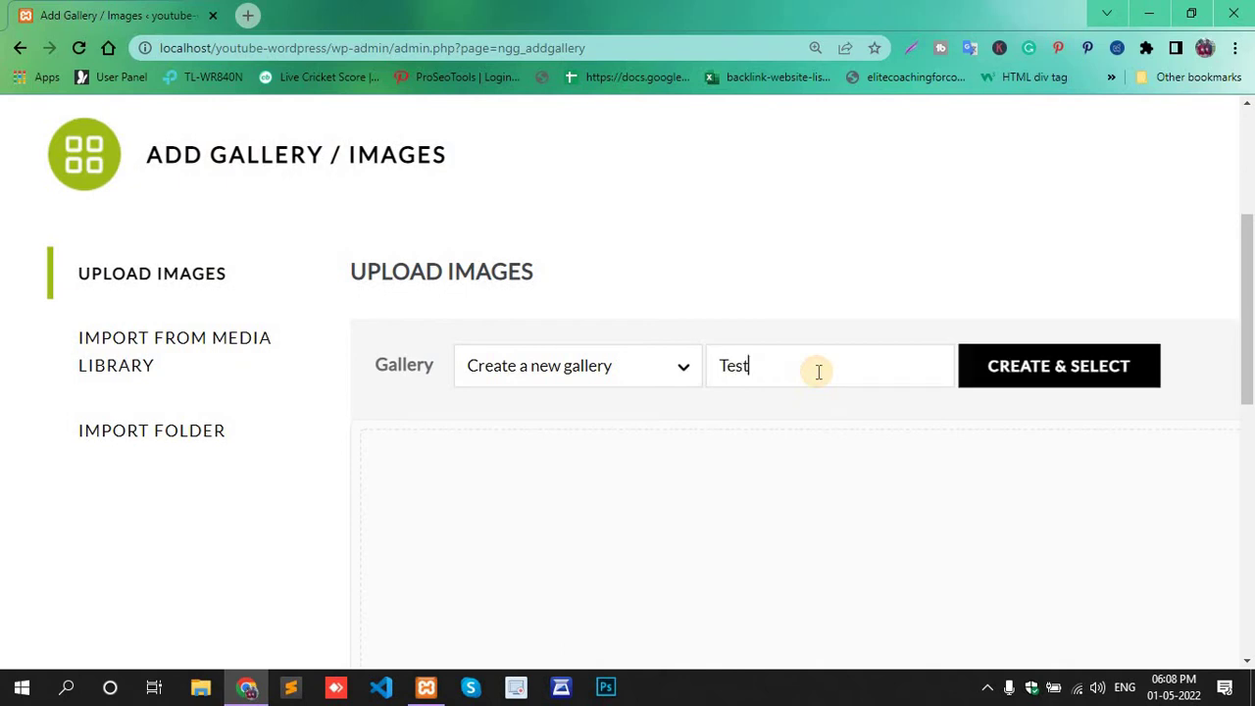
{"action": "type", "text": "st"}
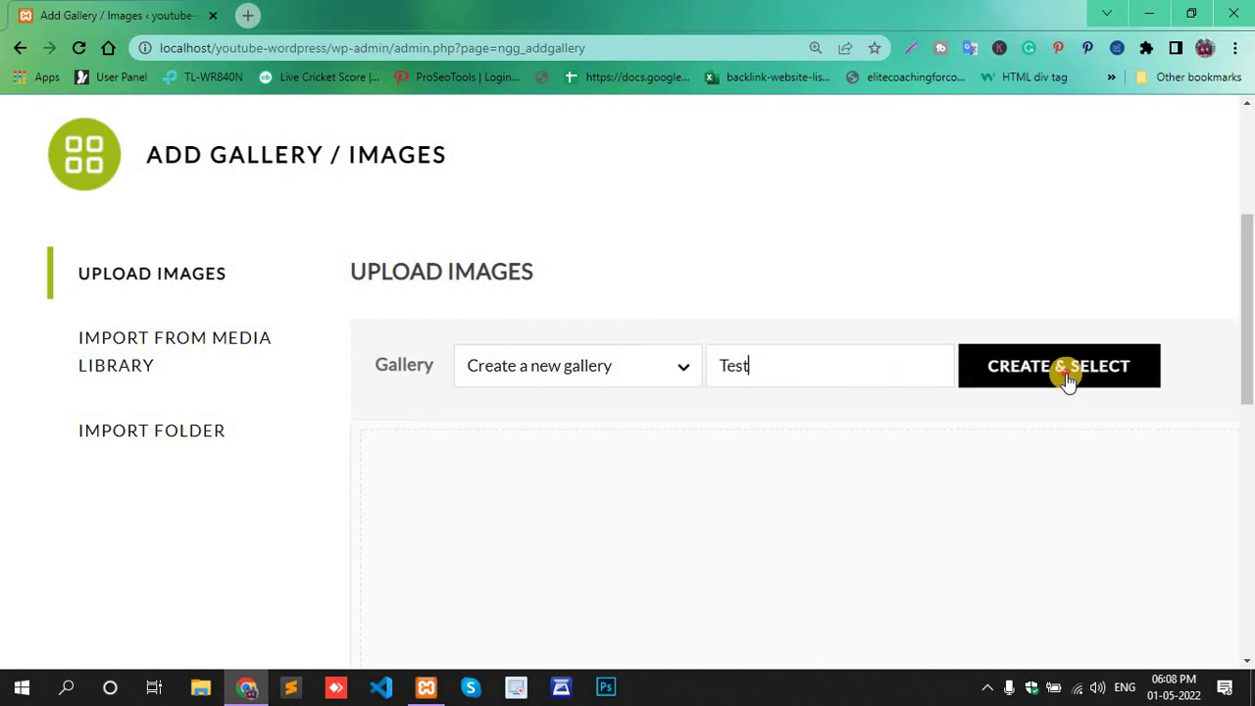
{"action": "left_click", "coordinate": [1068, 379]}
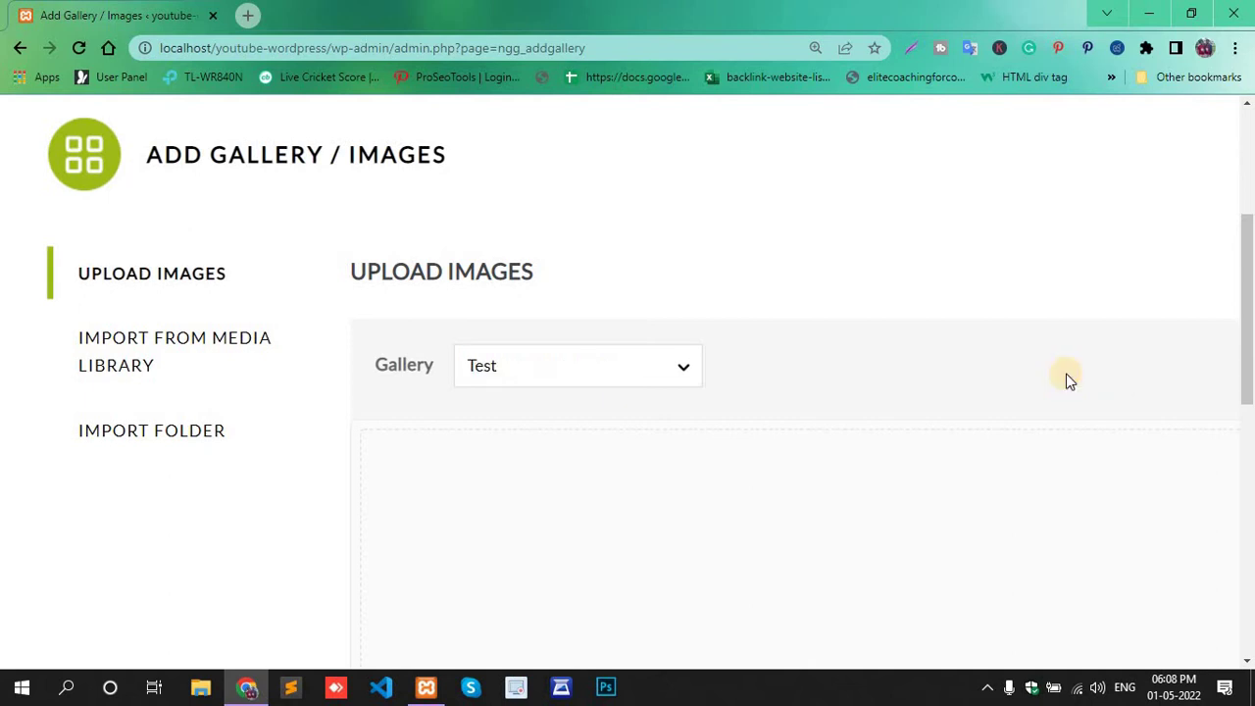
{"action": "scroll", "coordinate": [488, 409], "scroll_direction": "down", "scroll_amount": 2}
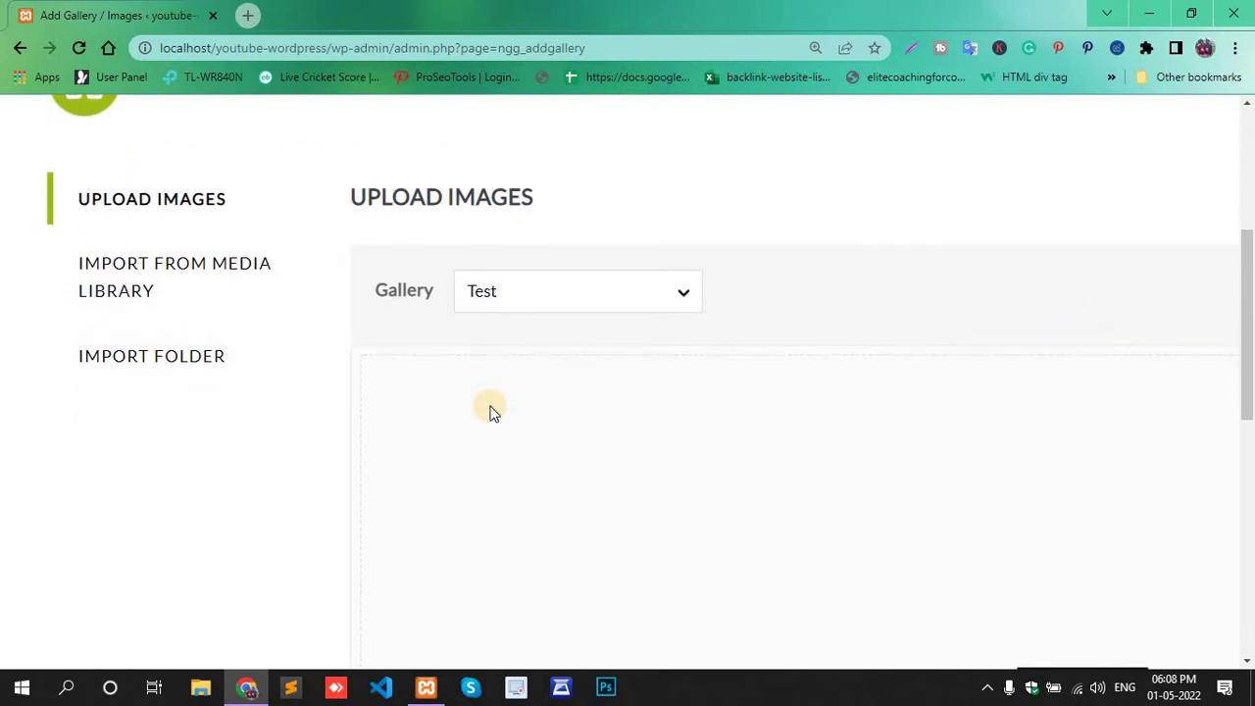
{"action": "scroll", "coordinate": [589, 392], "scroll_direction": "down", "scroll_amount": 3}
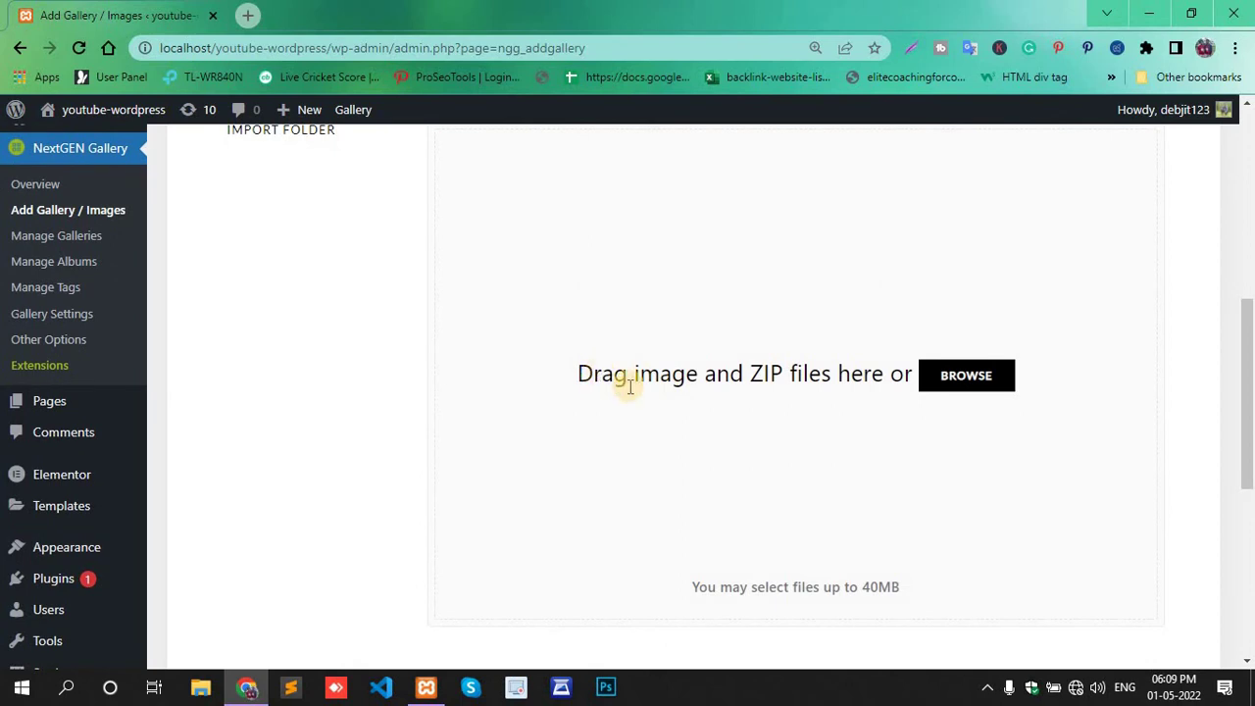
Select files DSCN1626 through DSCN1633 from the guriya folder and queue them
{"action": "left_click", "coordinate": [960, 383]}
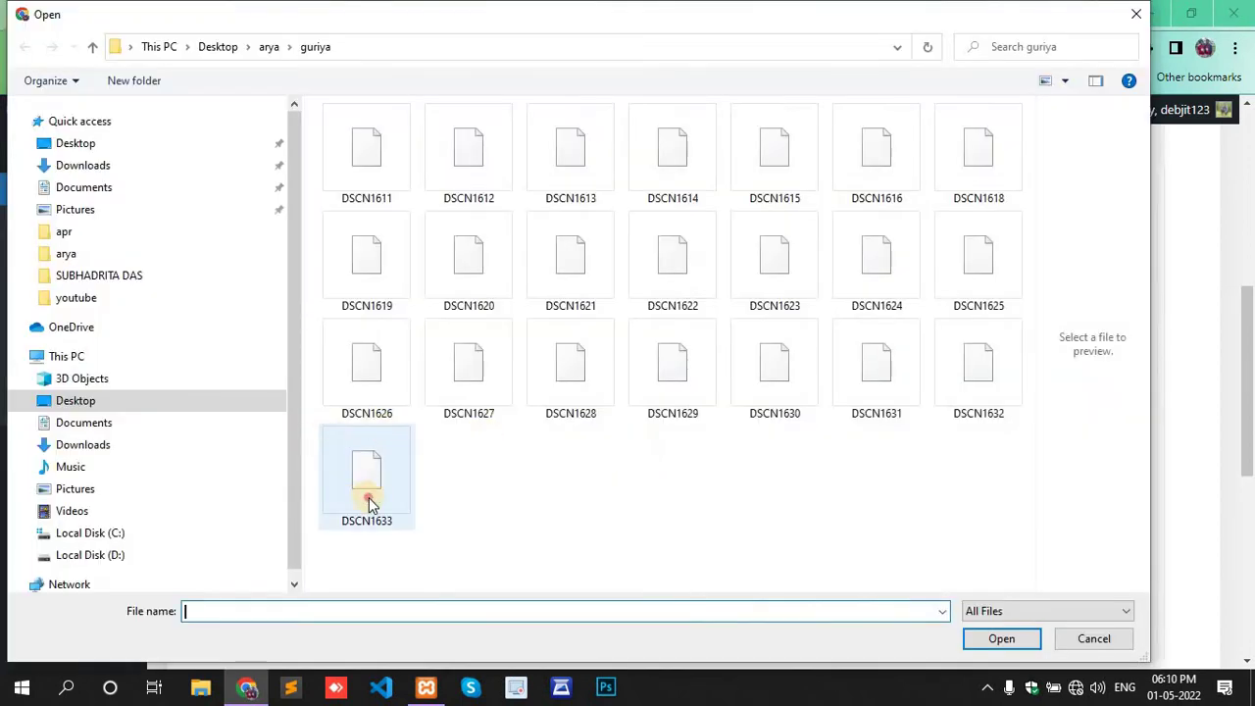
{"action": "left_click", "coordinate": [367, 490]}
{"action": "left_click", "coordinate": [989, 370], "text": "ctrl"}
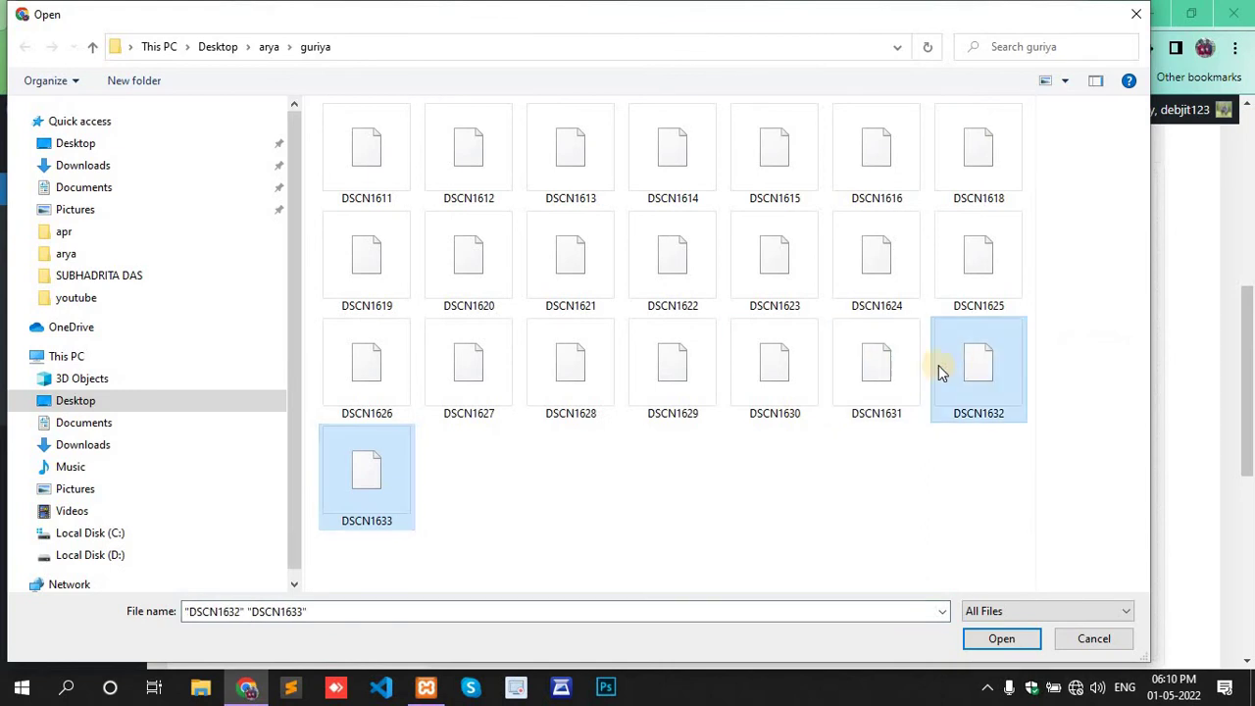
{"action": "left_click", "coordinate": [878, 363], "text": "ctrl"}
{"action": "left_click", "coordinate": [772, 370], "text": "ctrl"}
{"action": "left_click", "coordinate": [664, 359], "text": "ctrl"}
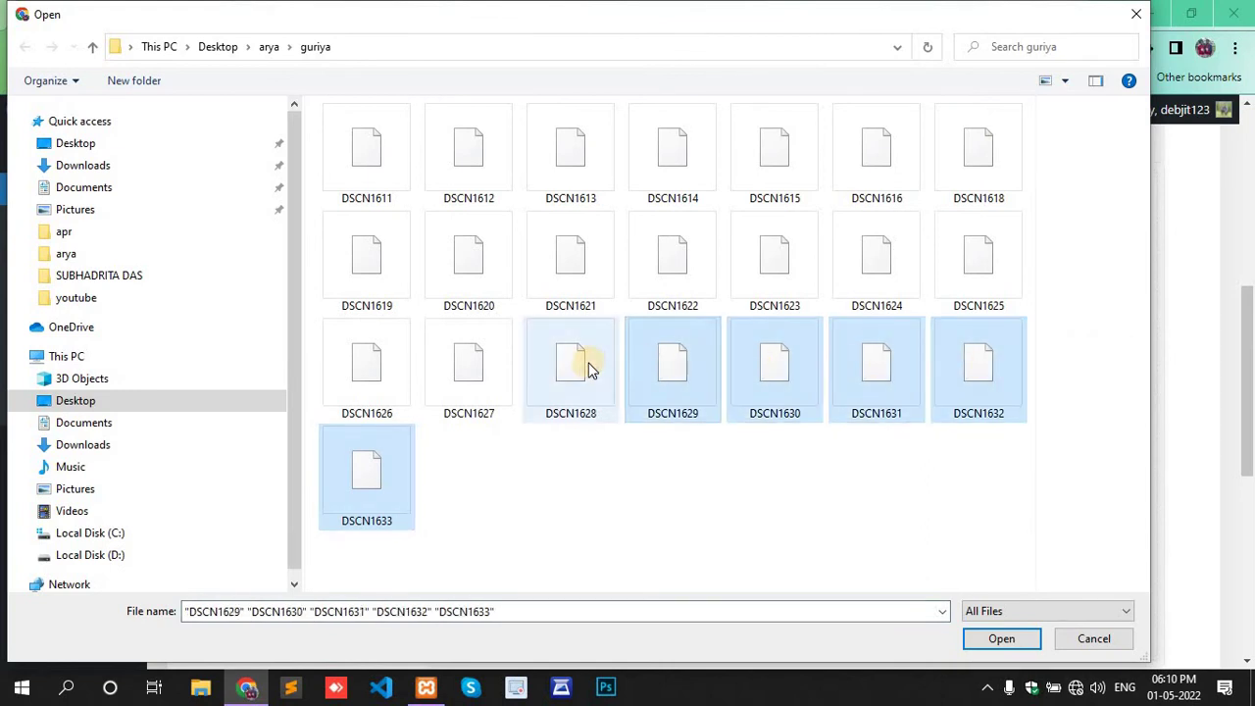
{"action": "left_click", "coordinate": [588, 363], "text": "ctrl"}
{"action": "left_click", "coordinate": [461, 370], "text": "ctrl"}
{"action": "left_click", "coordinate": [382, 361], "text": "ctrl"}
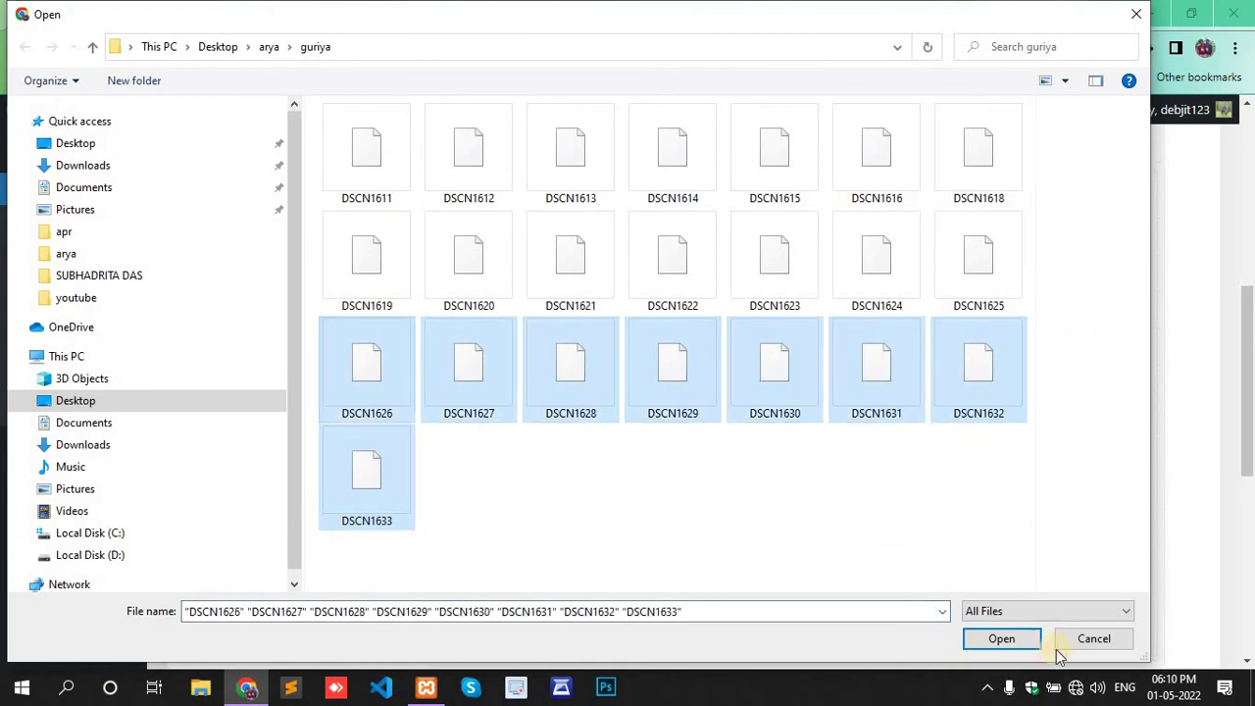
{"action": "left_click", "coordinate": [1000, 639]}
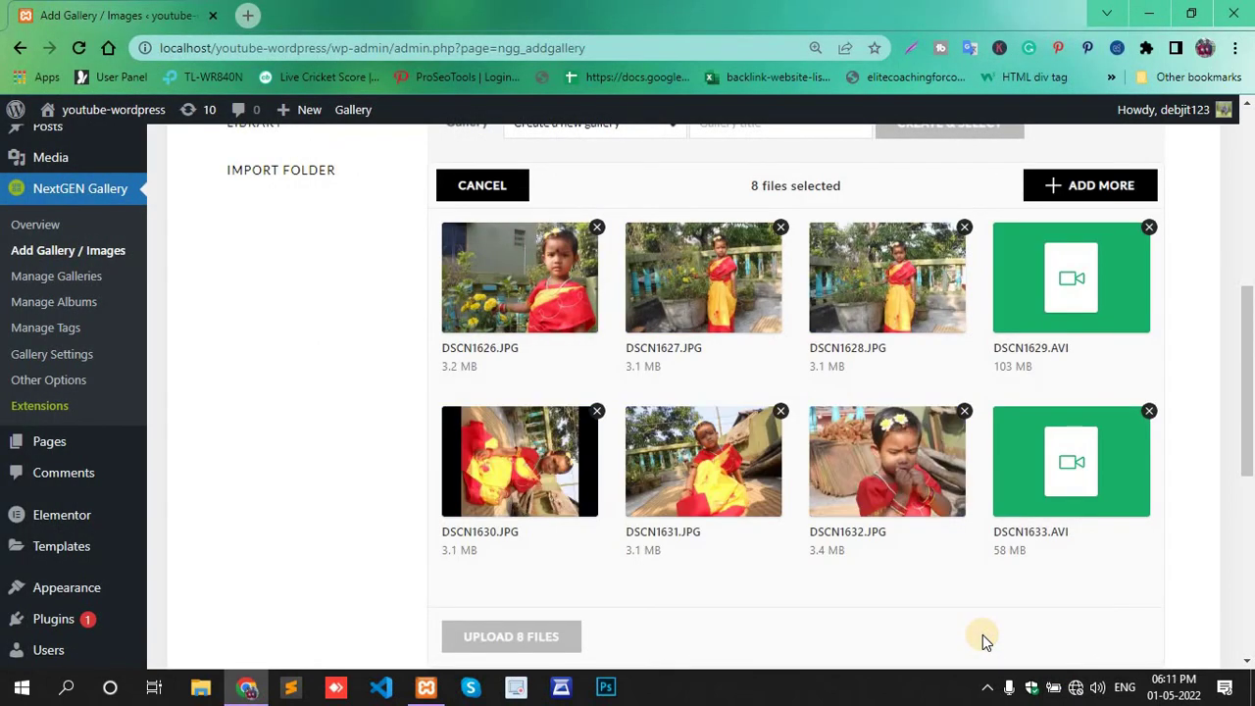
Remove DSCN1633.AVI and DSCN1629.AVI from the upload queue
{"action": "left_click", "coordinate": [1150, 412]}
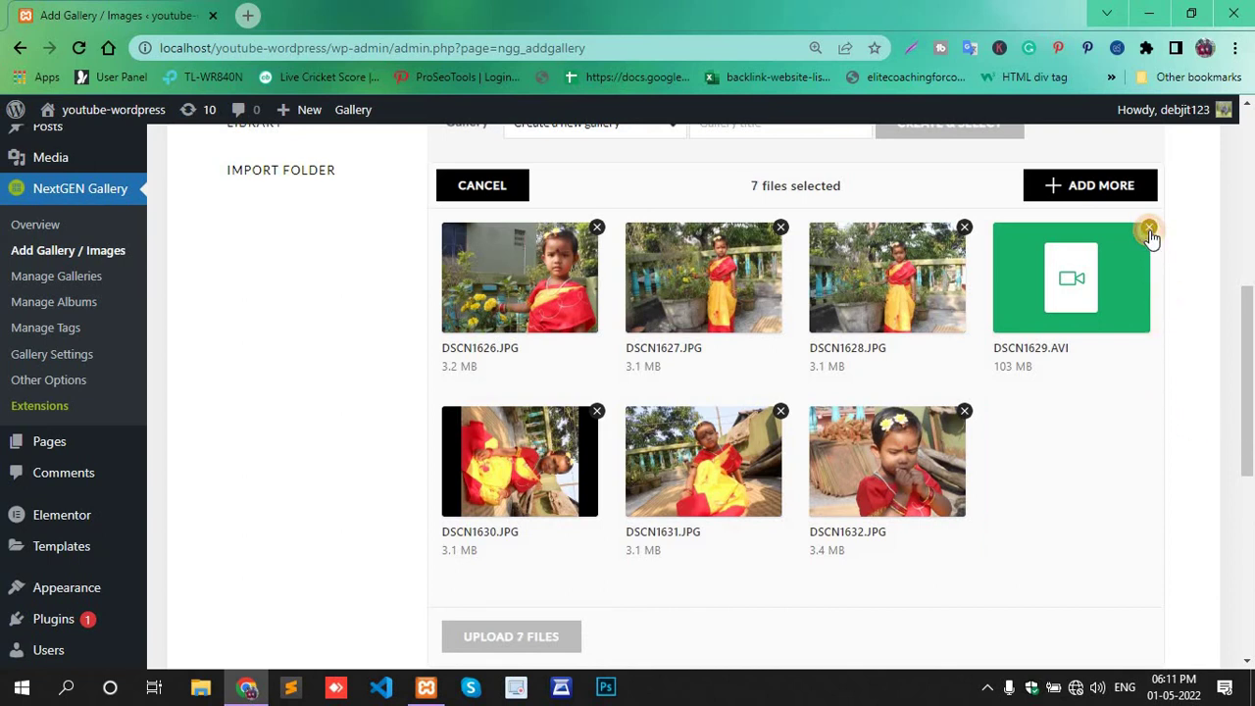
{"action": "left_click", "coordinate": [1150, 229]}
{"action": "scroll", "coordinate": [817, 433], "scroll_direction": "down", "scroll_amount": 1}
{"action": "scroll", "coordinate": [817, 433], "scroll_direction": "up", "scroll_amount": 3}
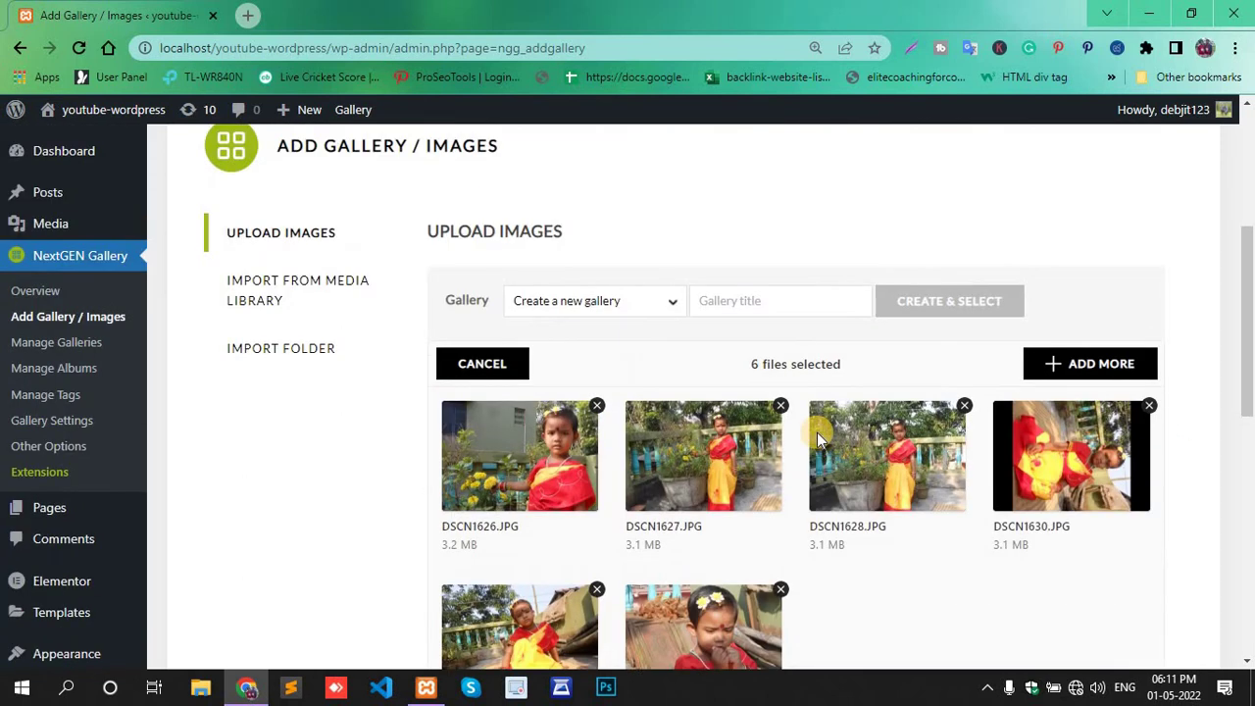
{"action": "scroll", "coordinate": [849, 363], "scroll_direction": "down", "scroll_amount": 1}
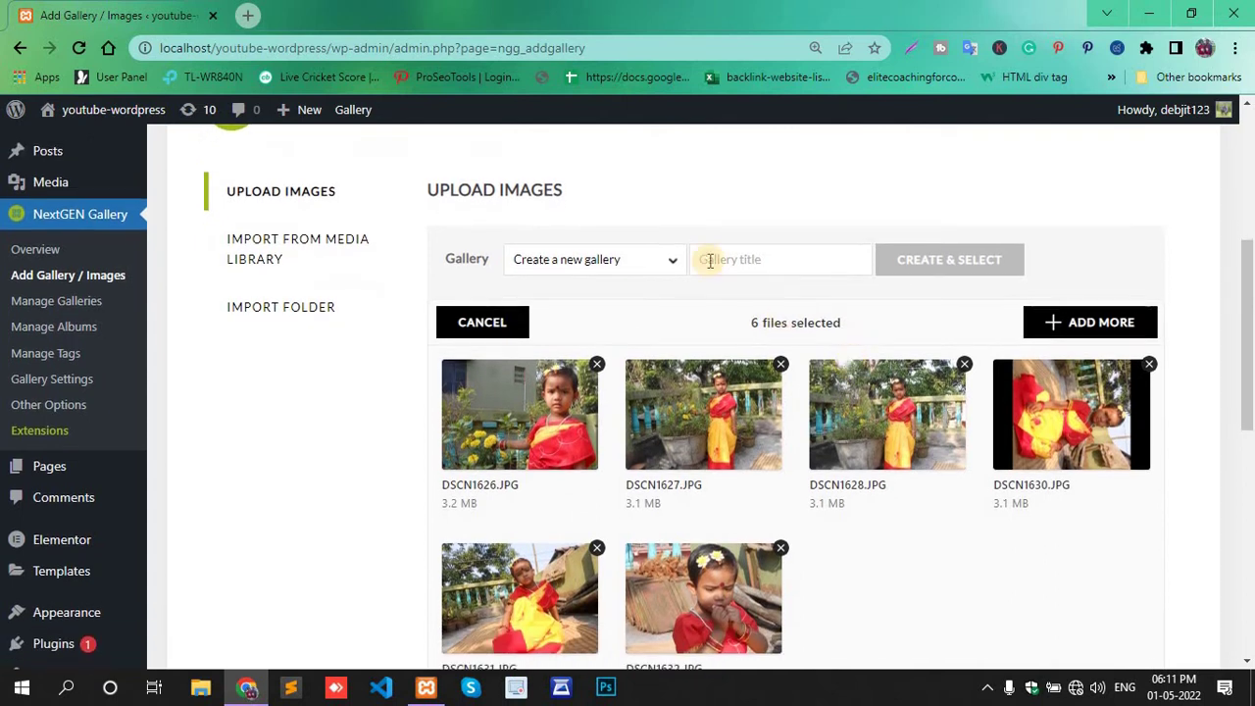
Target the Test gallery and upload the six photos until complete
{"action": "left_click", "coordinate": [608, 259]}
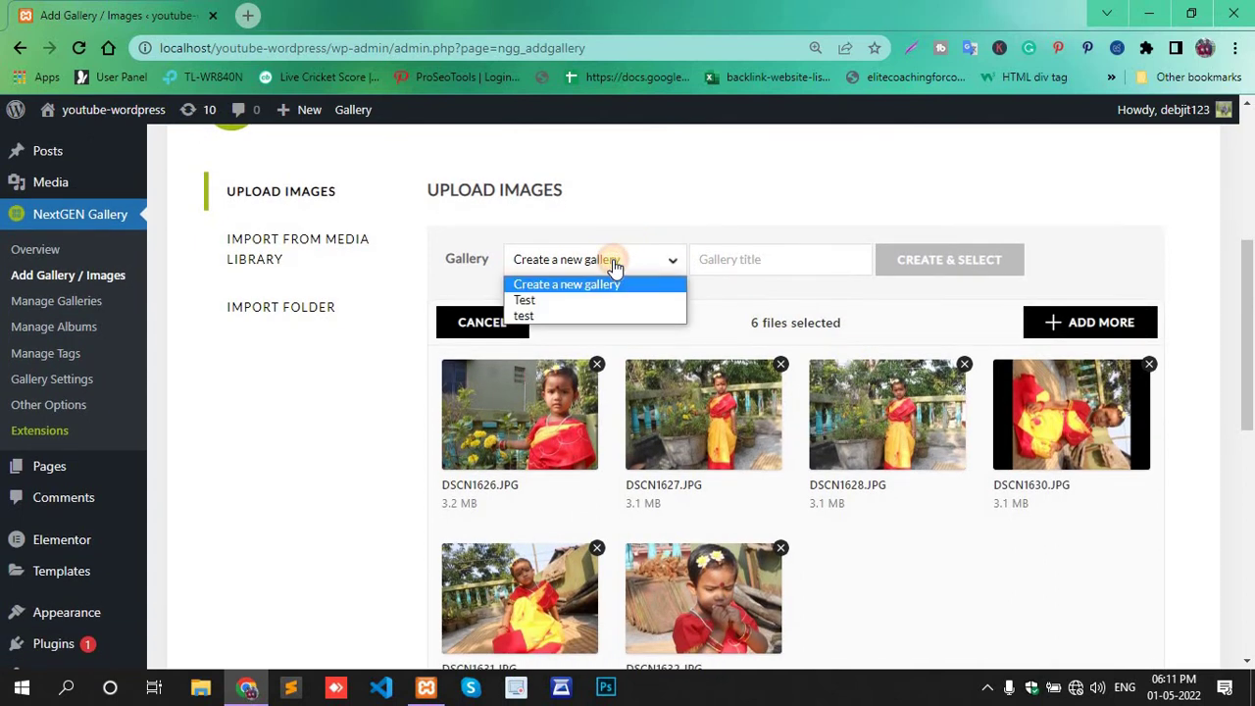
{"action": "left_click", "coordinate": [542, 301]}
{"action": "scroll", "coordinate": [628, 363], "scroll_direction": "down", "scroll_amount": 4}
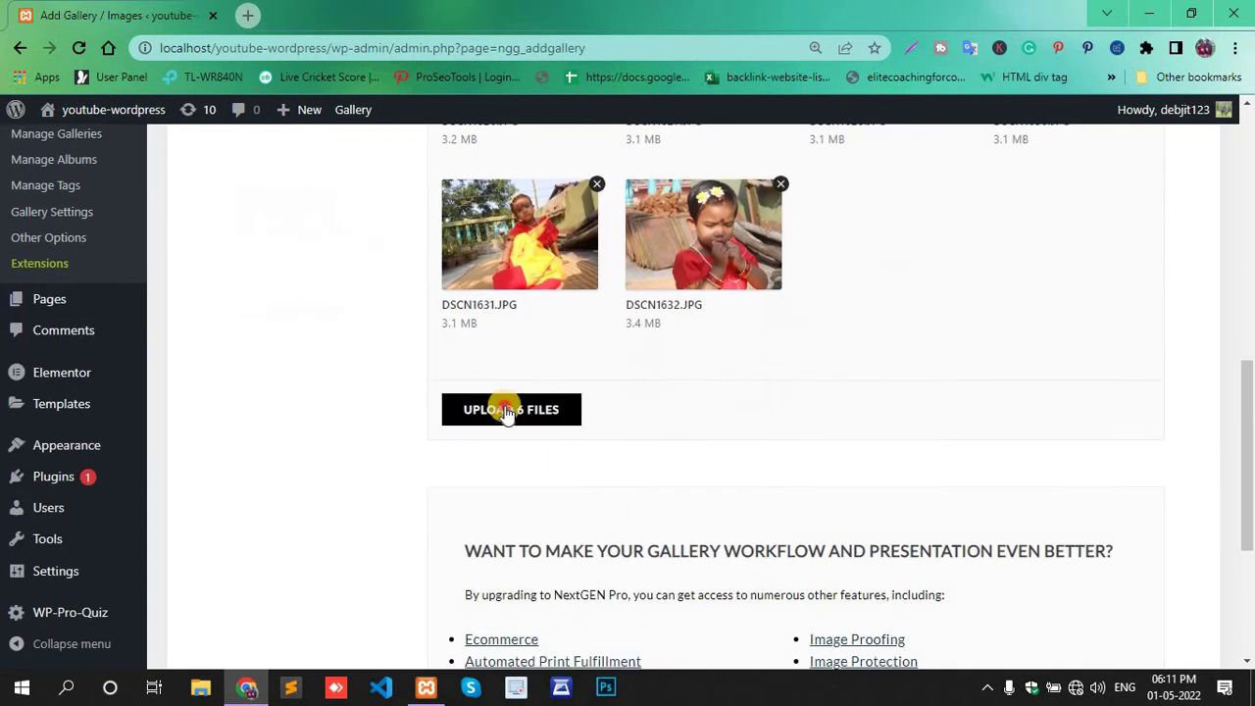
{"action": "left_click", "coordinate": [507, 412]}
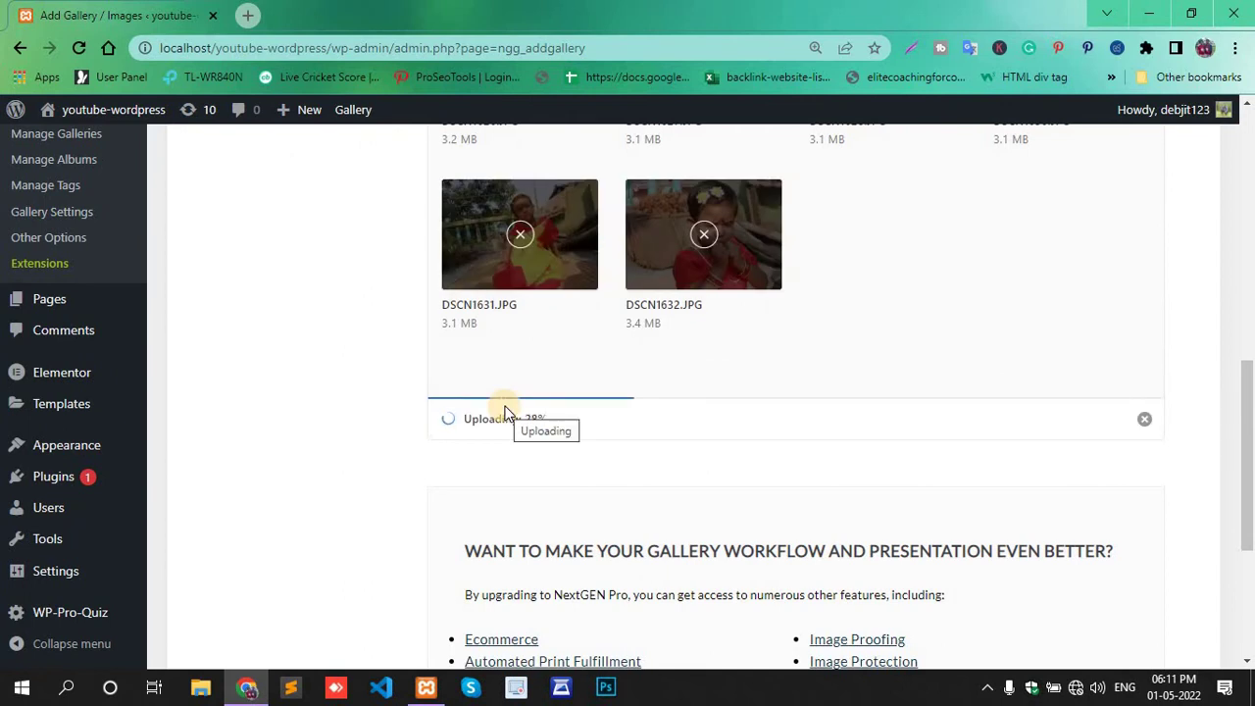
{"action": "scroll", "coordinate": [507, 412], "scroll_direction": "up", "scroll_amount": 1}
{"action": "scroll", "coordinate": [507, 412], "scroll_direction": "up", "scroll_amount": 2}
{"action": "scroll", "coordinate": [507, 412], "scroll_direction": "up", "scroll_amount": 1}
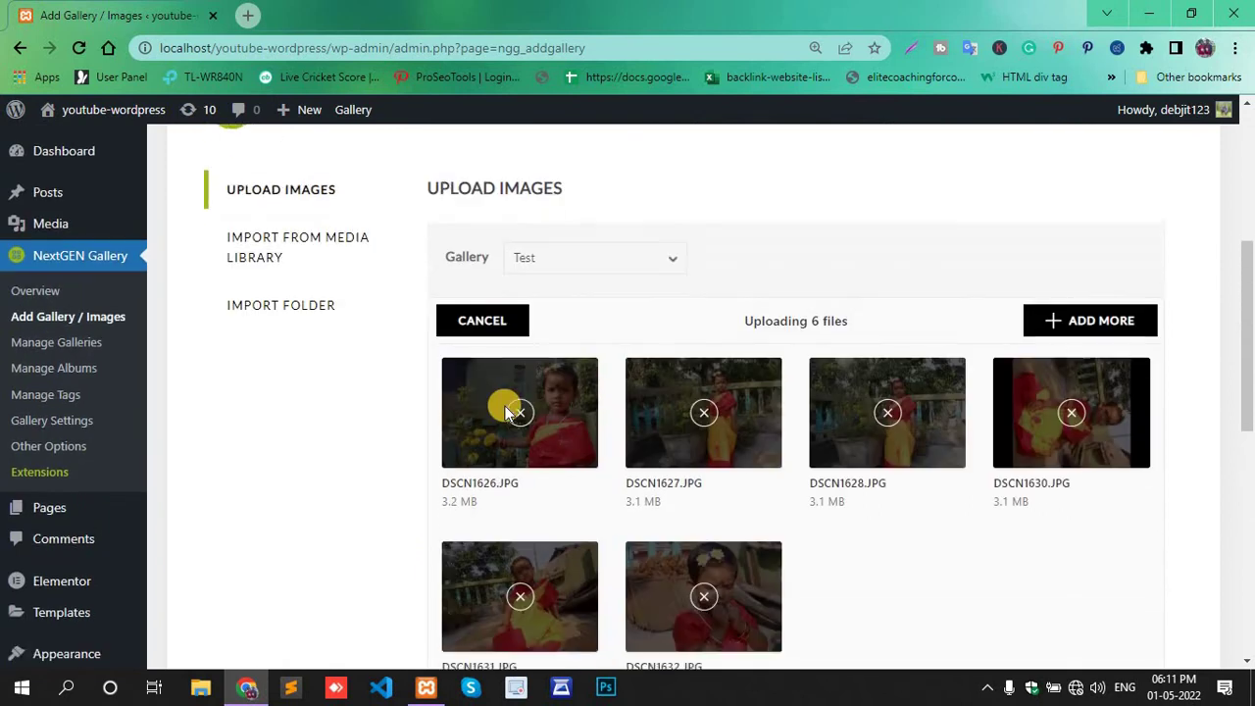
{"action": "scroll", "coordinate": [507, 412], "scroll_direction": "up", "scroll_amount": 1}
{"action": "scroll", "coordinate": [507, 412], "scroll_direction": "down", "scroll_amount": 5}
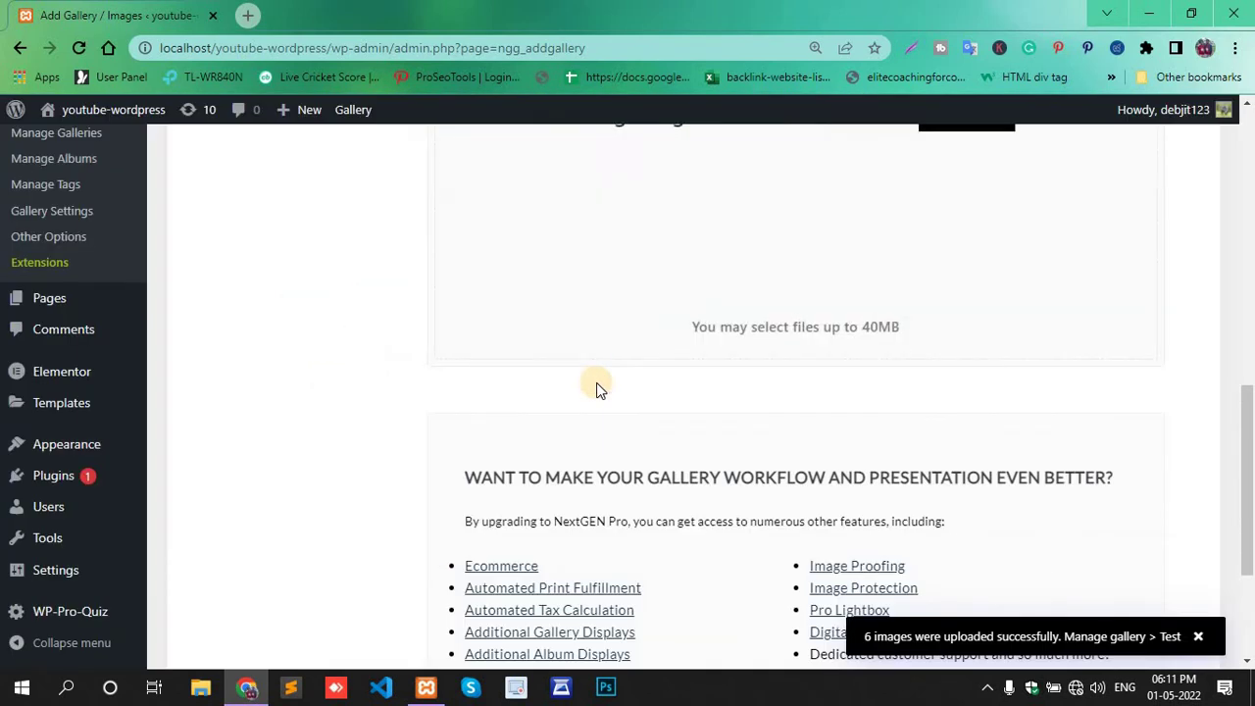
{"action": "scroll", "coordinate": [597, 382], "scroll_direction": "up", "scroll_amount": 2}
{"action": "scroll", "coordinate": [596, 383], "scroll_direction": "up", "scroll_amount": 1}
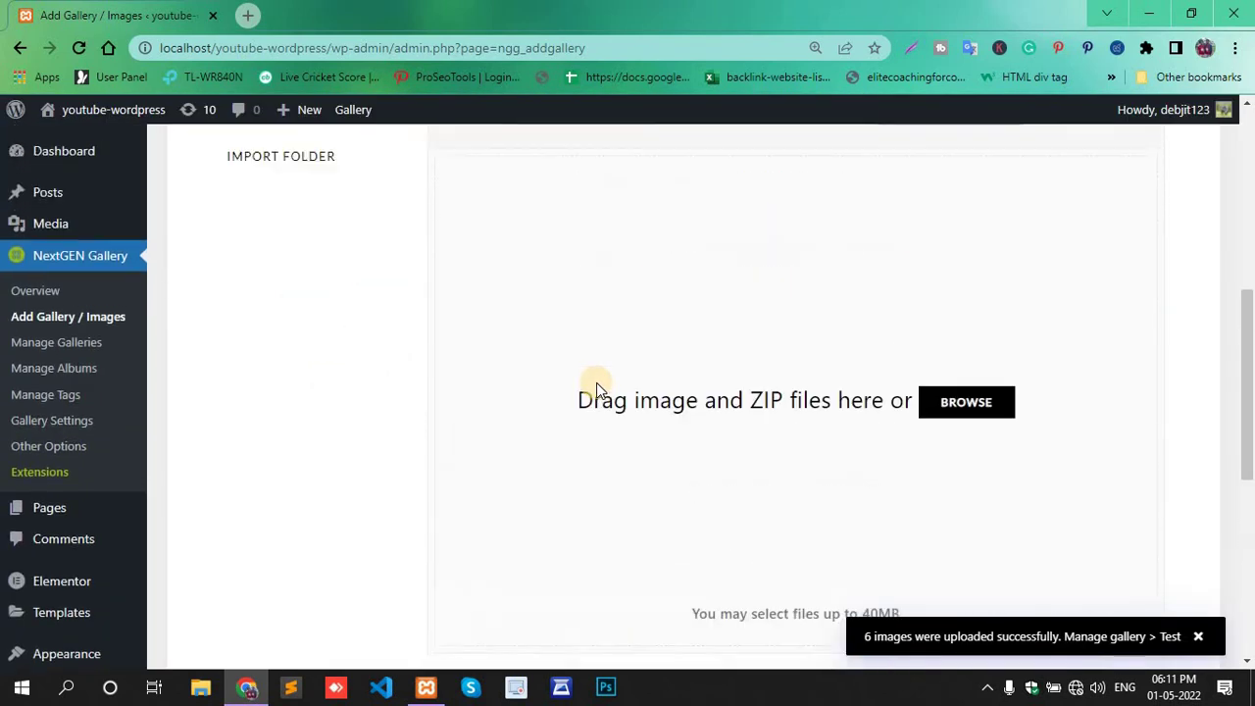
{"action": "scroll", "coordinate": [596, 382], "scroll_direction": "up", "scroll_amount": 3}
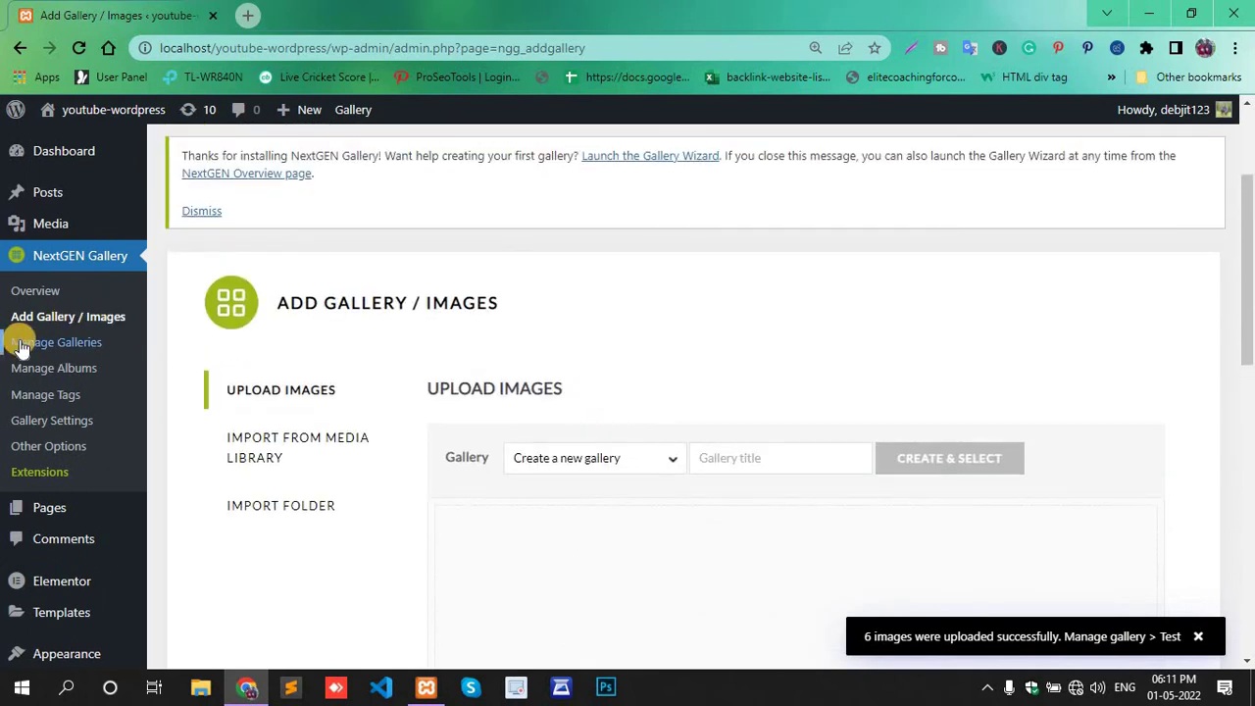
Open Manage Galleries and confirm the Test gallery lists six images
{"action": "left_click", "coordinate": [22, 349]}
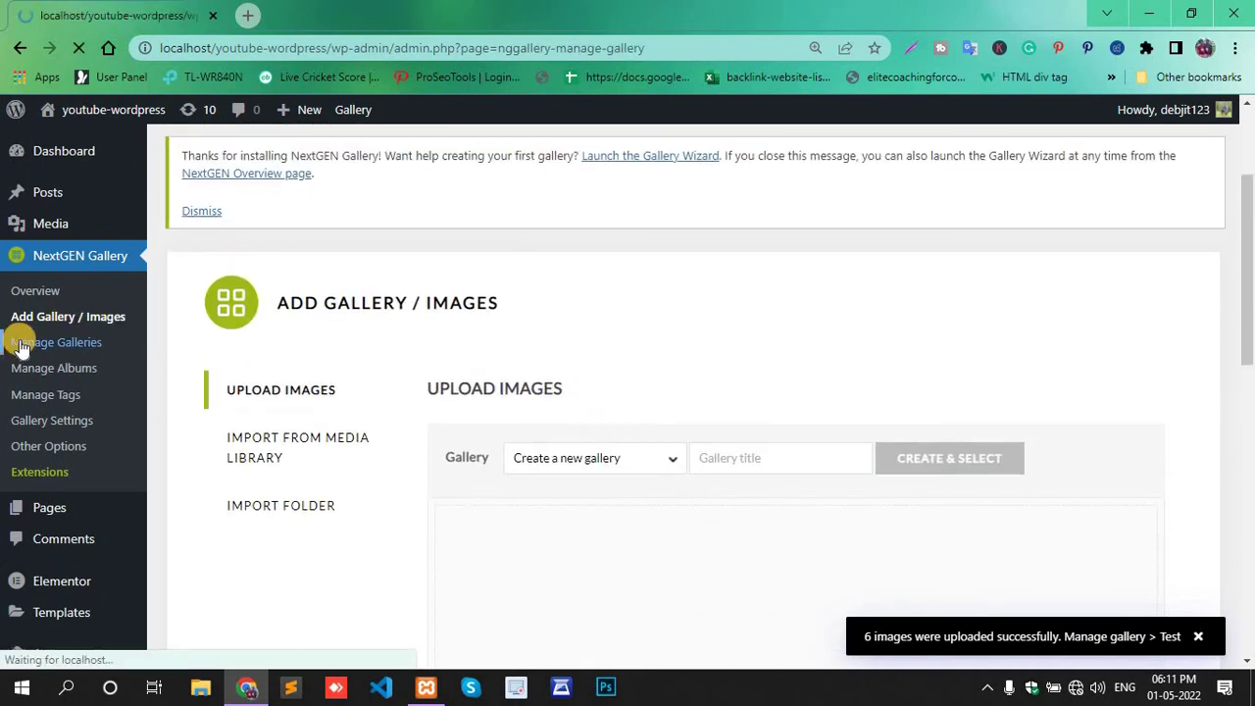
{"action": "scroll", "coordinate": [444, 499], "scroll_direction": "down", "scroll_amount": 3}
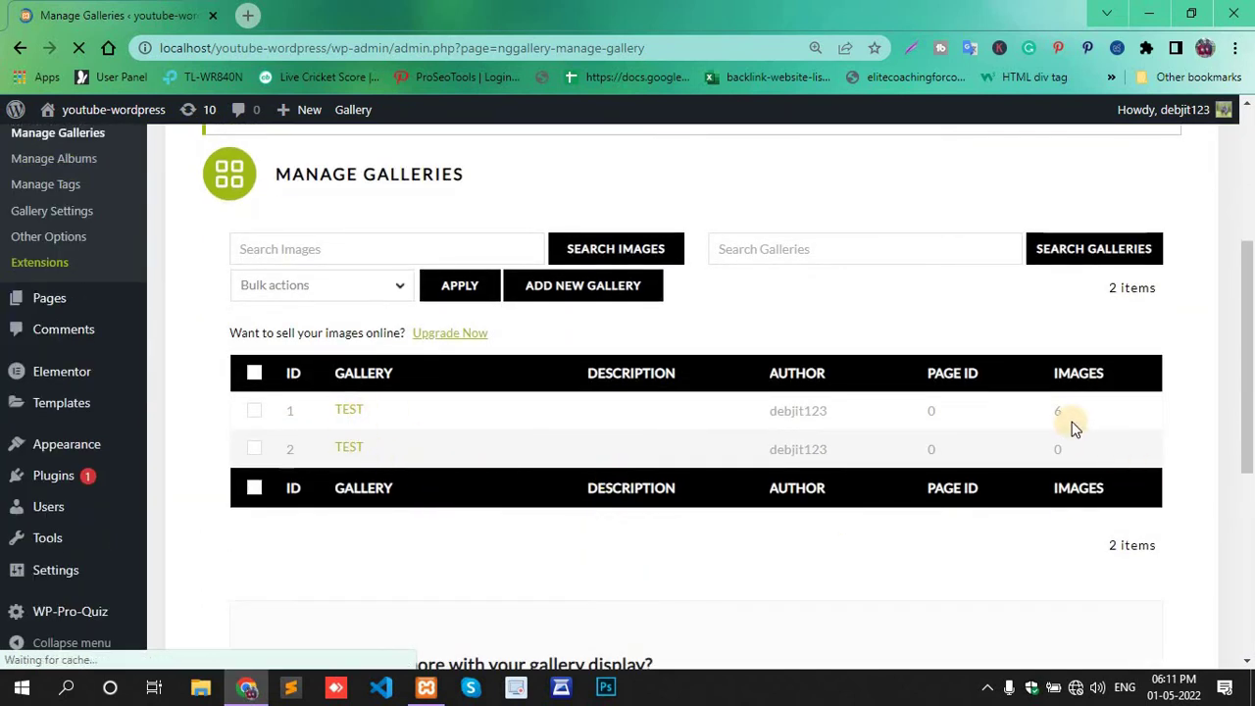
{"action": "scroll", "coordinate": [4, 240], "scroll_direction": "up", "scroll_amount": 3}
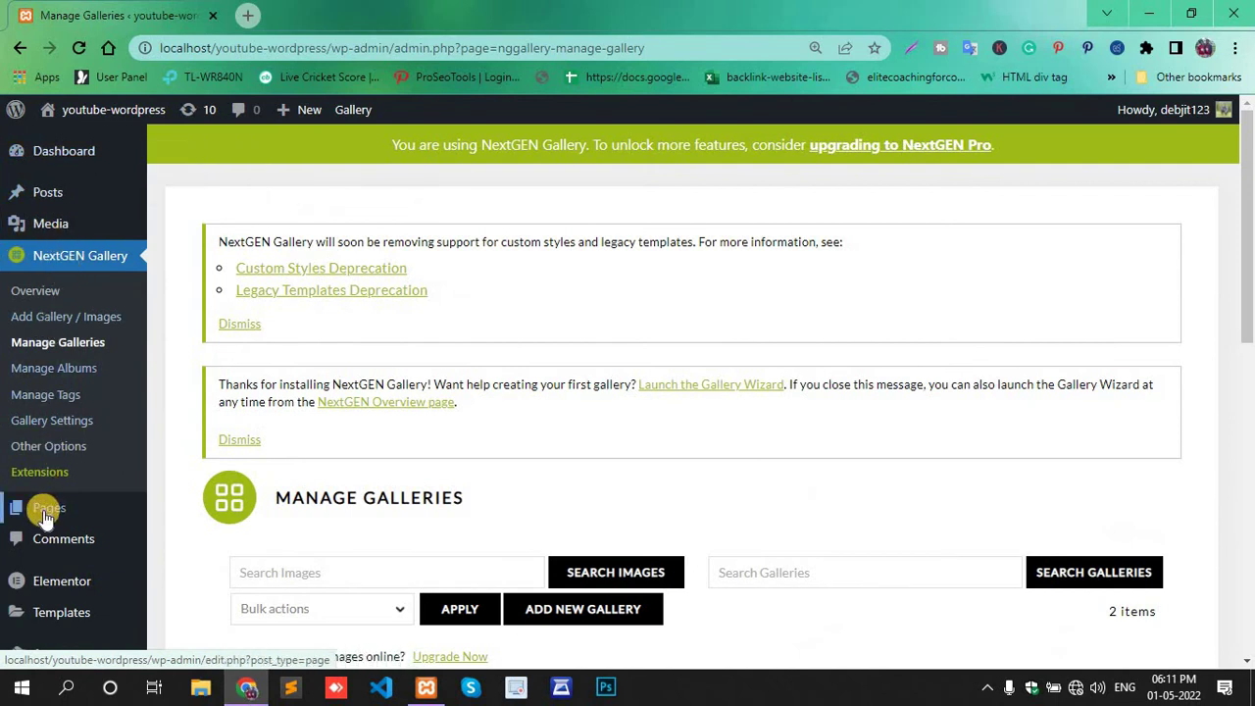
Search All Pages for 'gallery' and open the Gallery draft in the editor
{"action": "mouse_move", "coordinate": [49, 508]}
{"action": "left_click", "coordinate": [171, 514]}
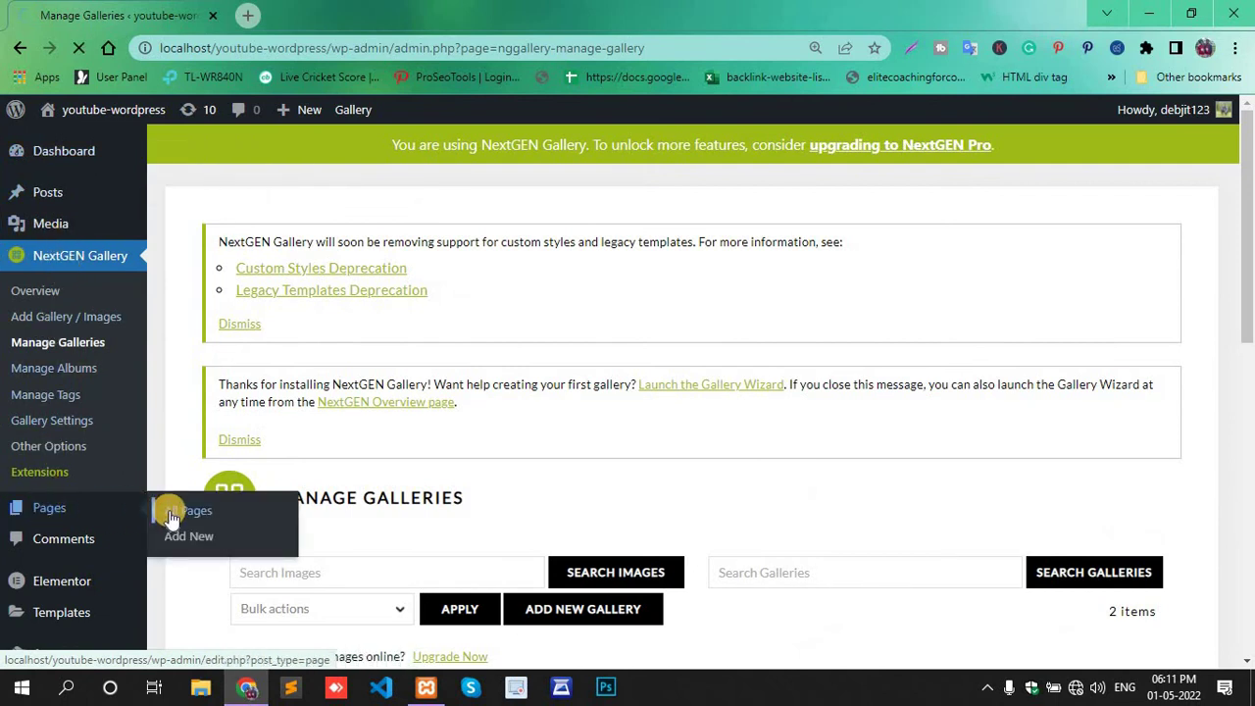
{"action": "scroll", "coordinate": [312, 461], "scroll_direction": "down", "scroll_amount": 2}
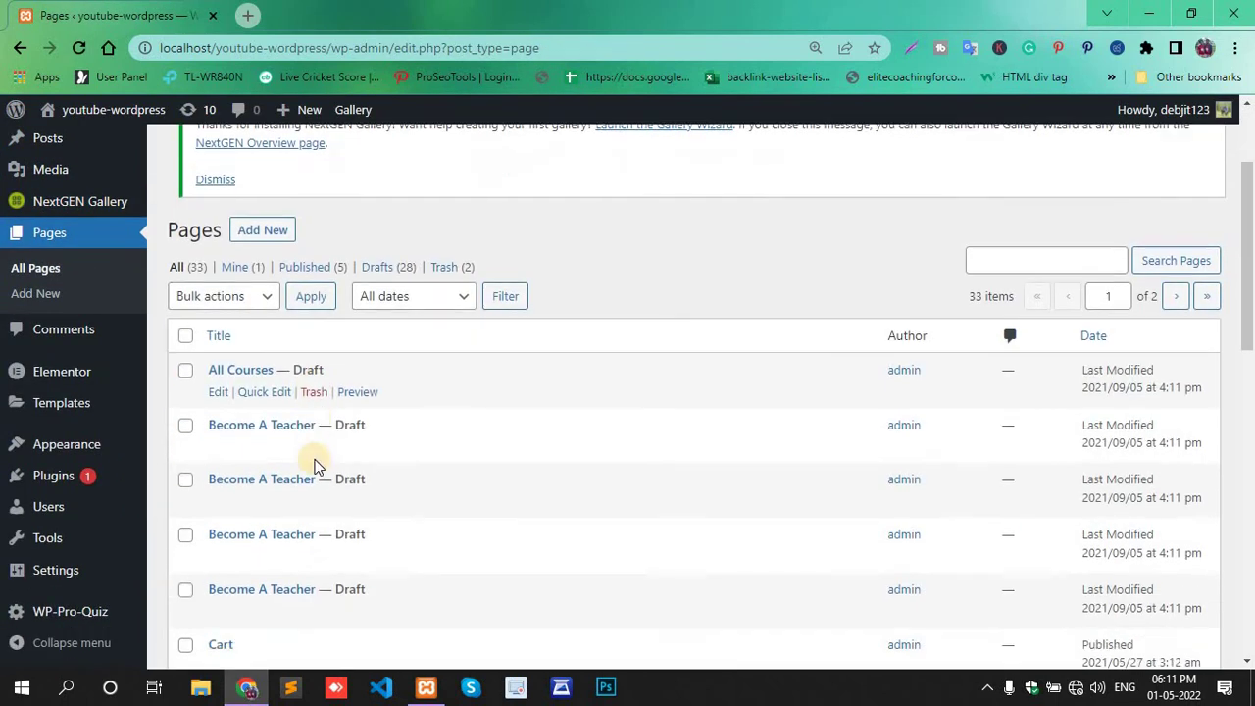
{"action": "scroll", "coordinate": [316, 467], "scroll_direction": "down", "scroll_amount": 1}
{"action": "scroll", "coordinate": [314, 461], "scroll_direction": "up", "scroll_amount": 3}
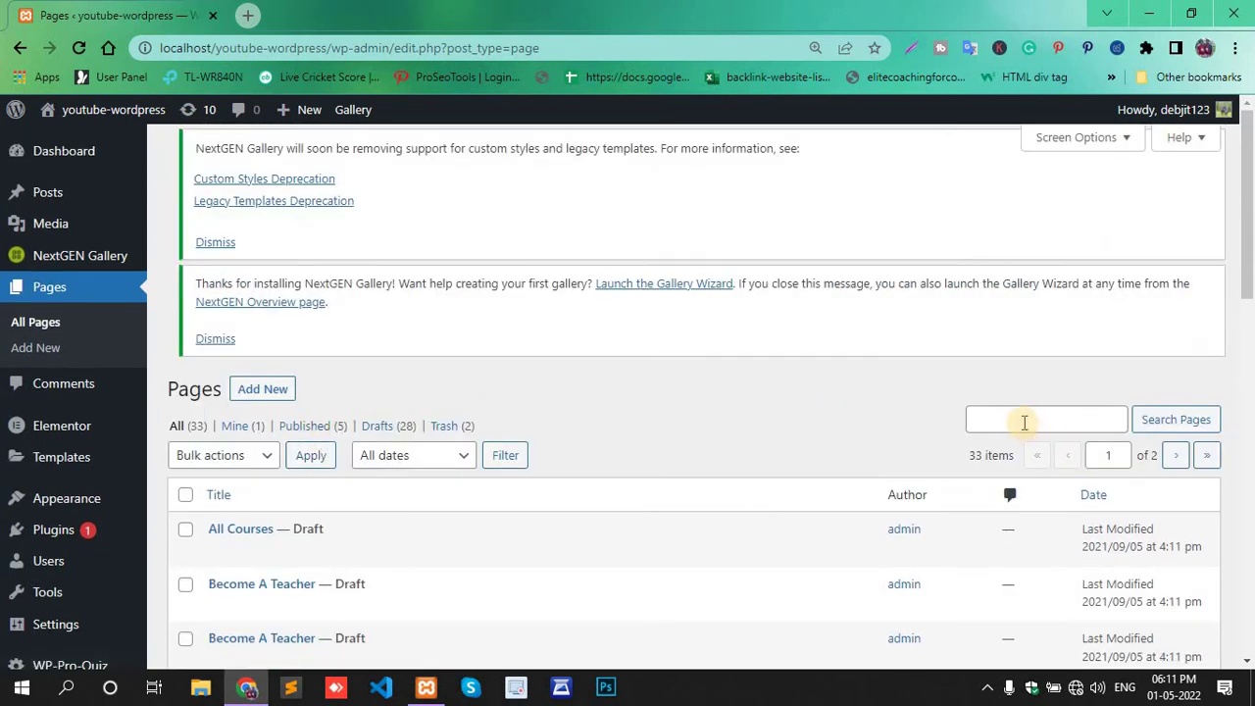
{"action": "left_click", "coordinate": [1024, 422]}
{"action": "type", "text": "galle"}
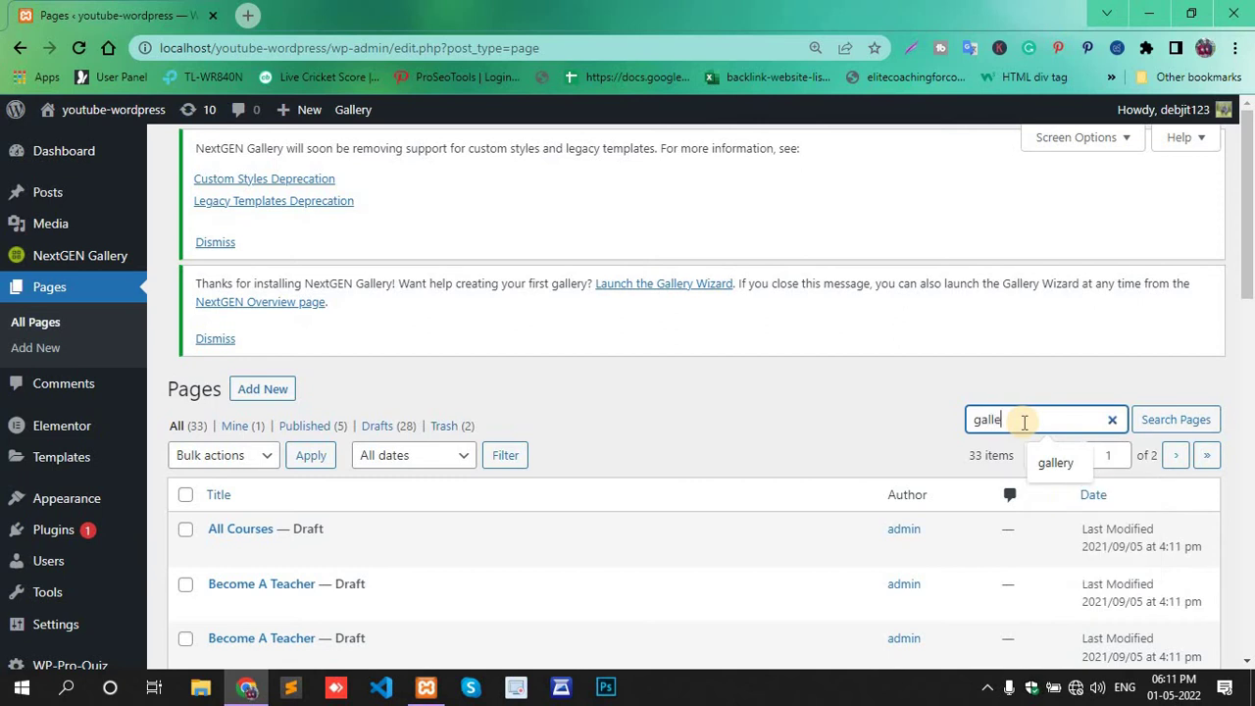
{"action": "type", "text": "ry"}
{"action": "key", "text": "Return"}
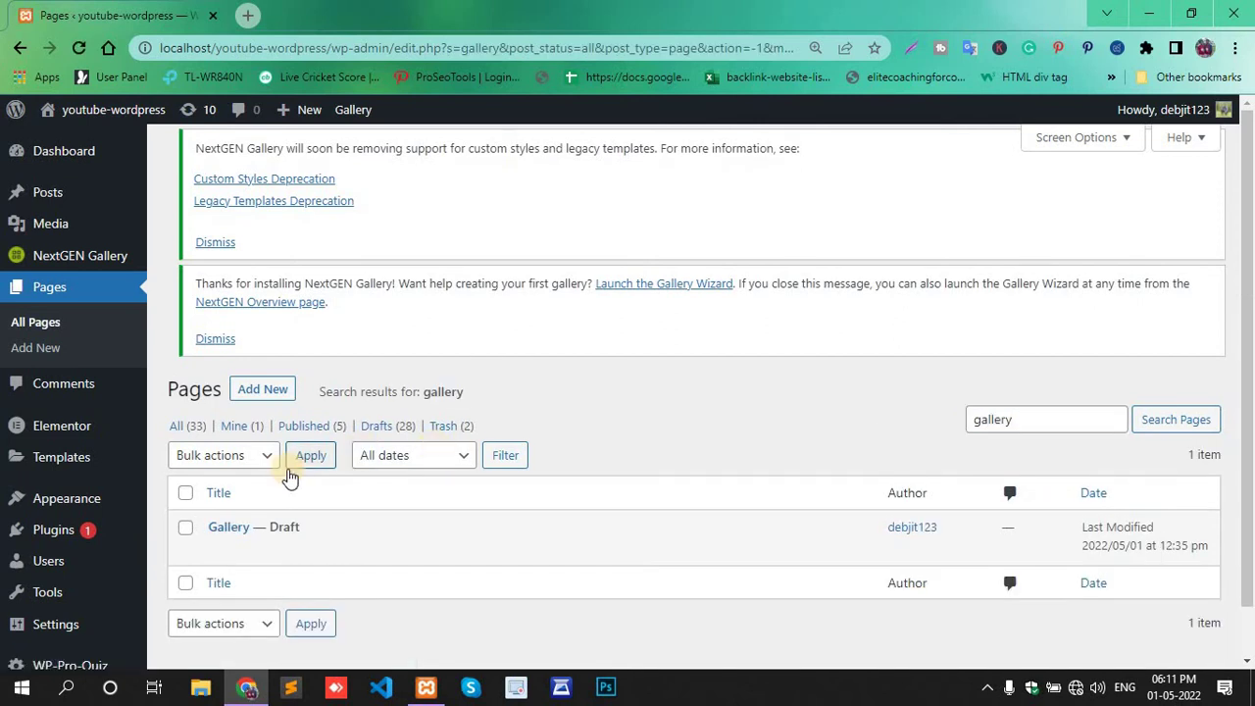
{"action": "scroll", "coordinate": [265, 491], "scroll_direction": "down", "scroll_amount": 1}
{"action": "left_click", "coordinate": [220, 527]}
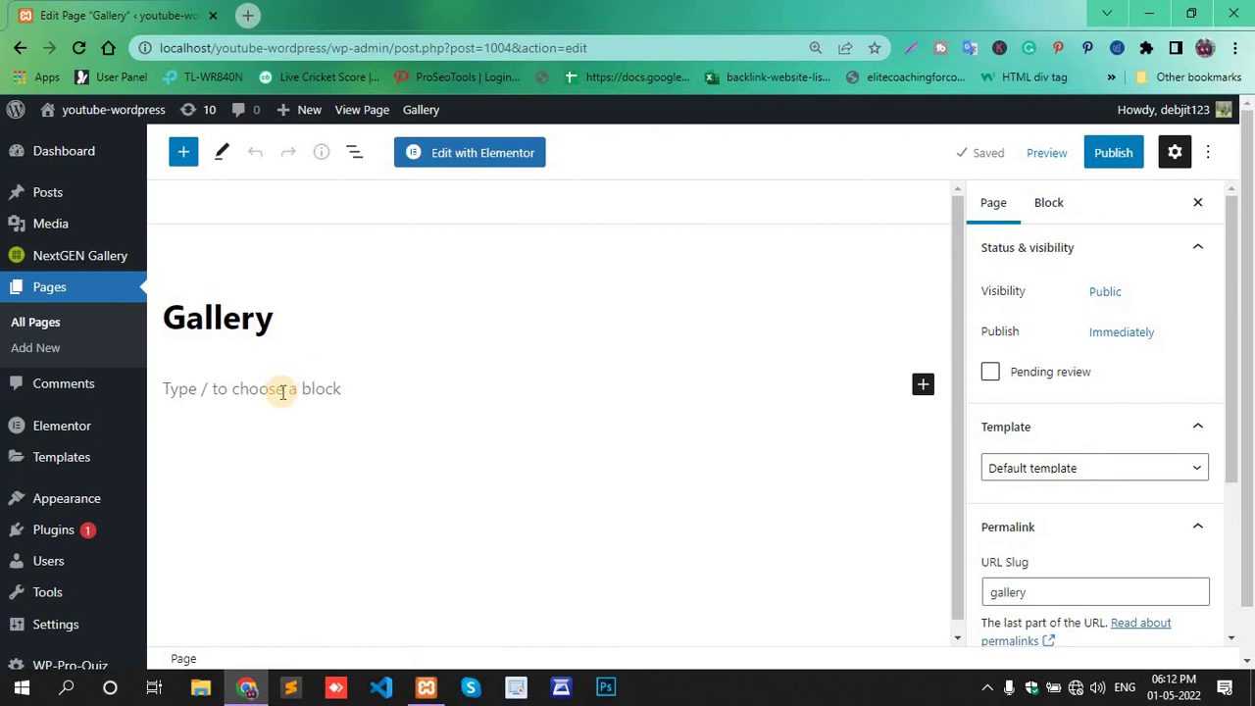
Insert a NextGEN Gallery block below the Gallery page title
{"action": "left_click", "coordinate": [282, 392]}
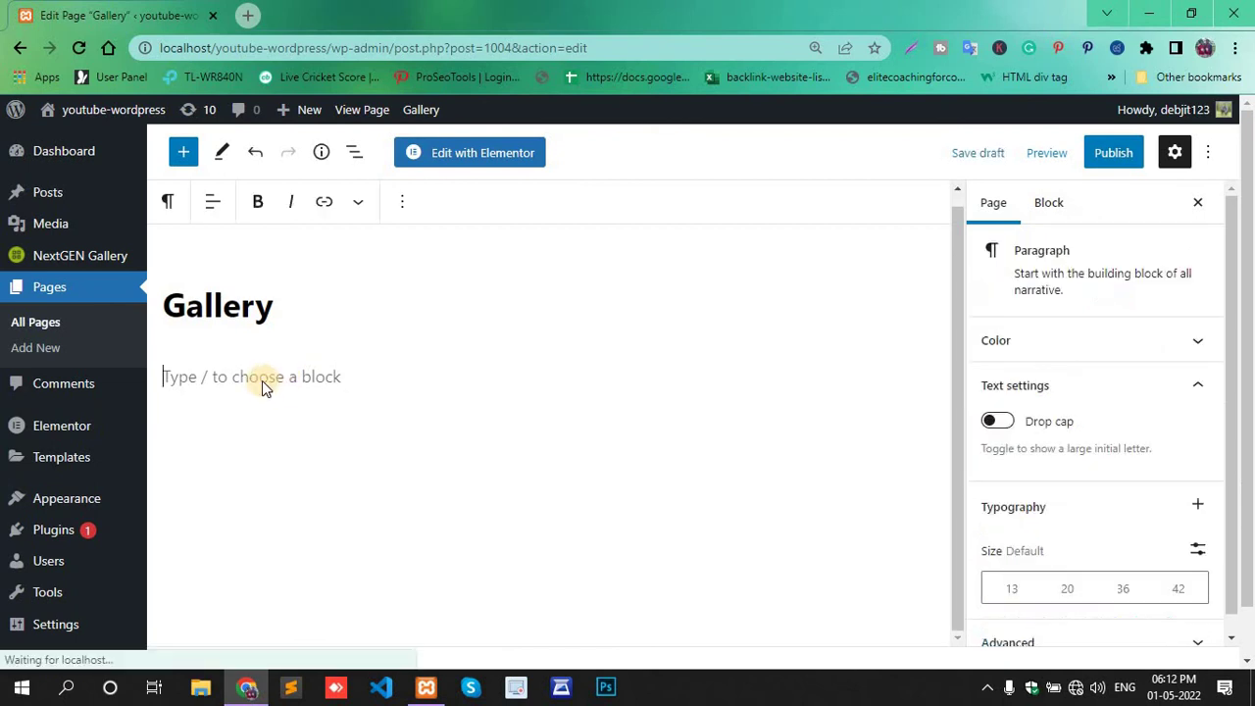
{"action": "left_click", "coordinate": [183, 153]}
{"action": "mouse_move", "coordinate": [300, 623]}
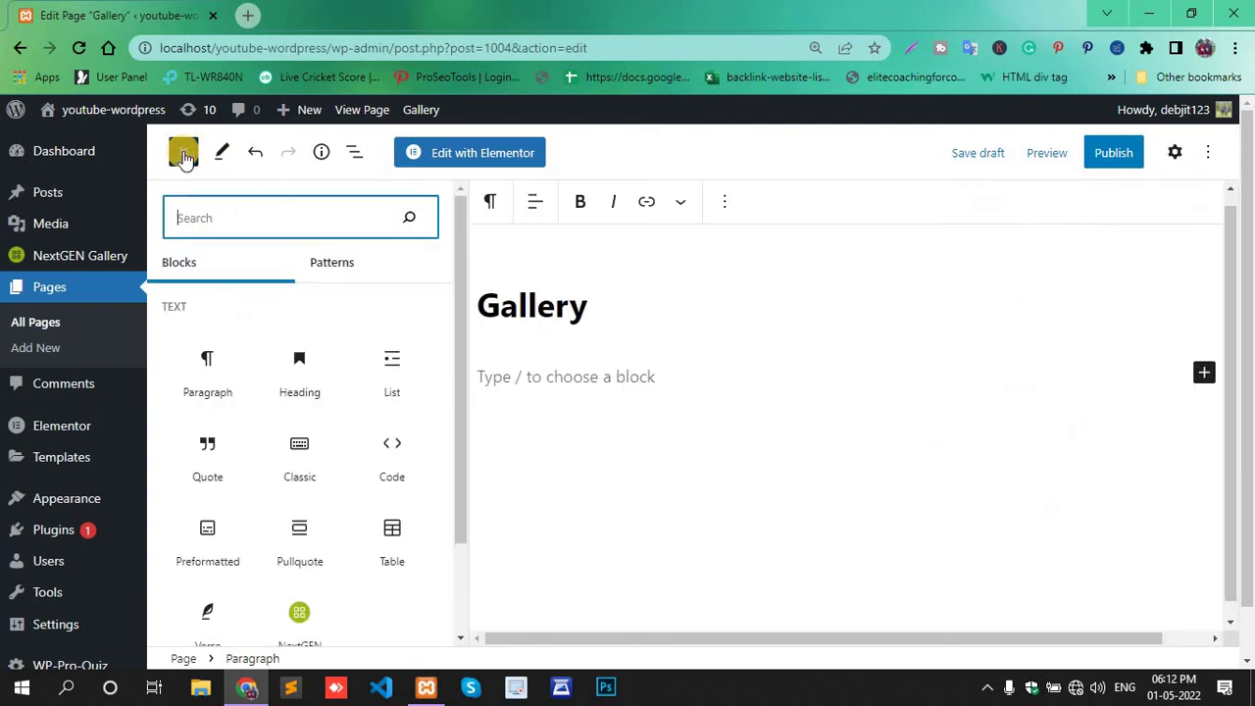
{"action": "left_click", "coordinate": [301, 616]}
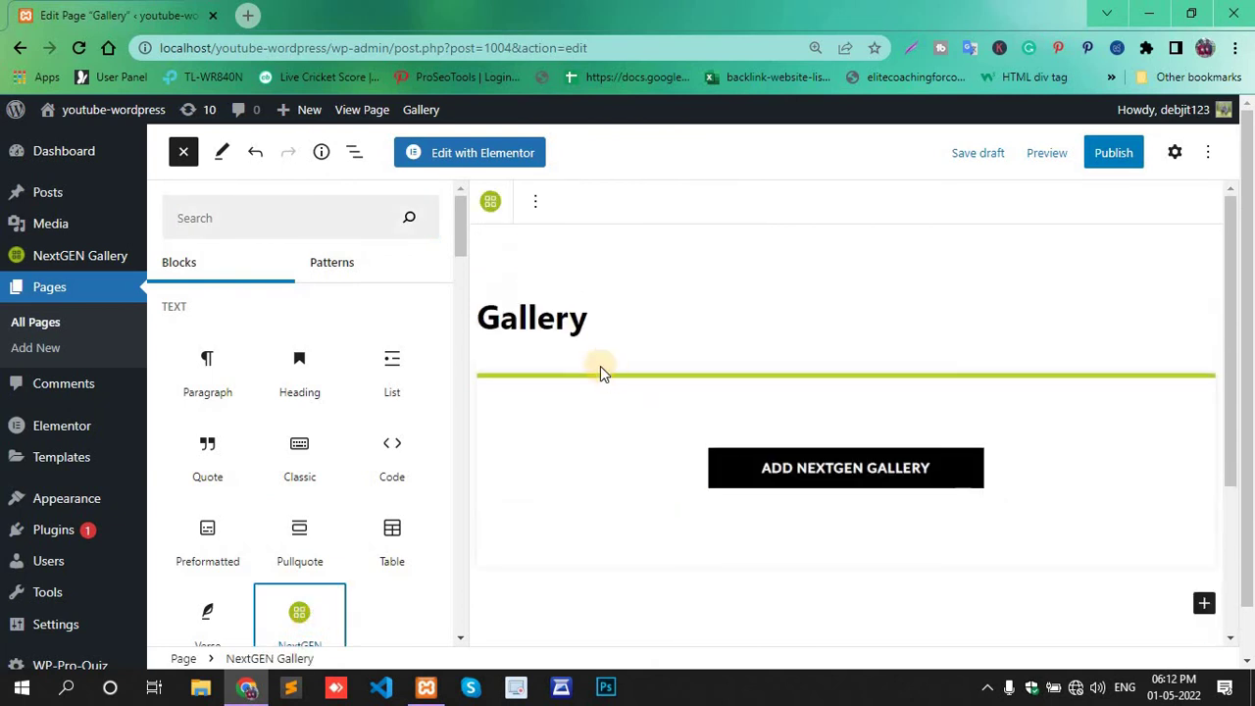
{"action": "left_click", "coordinate": [586, 322]}
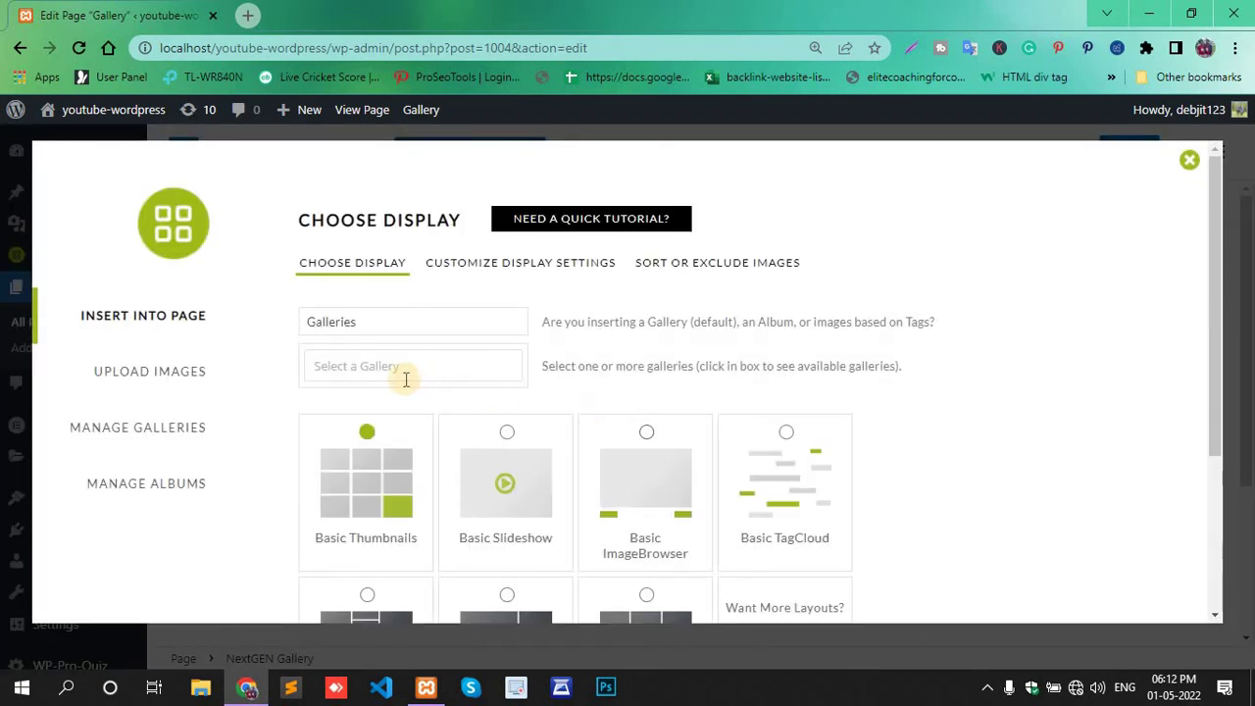
Pick the Test gallery in the NextGEN display chooser, keeping the Basic Thumbnails layout
{"action": "scroll", "coordinate": [407, 382], "scroll_direction": "down", "scroll_amount": 1}
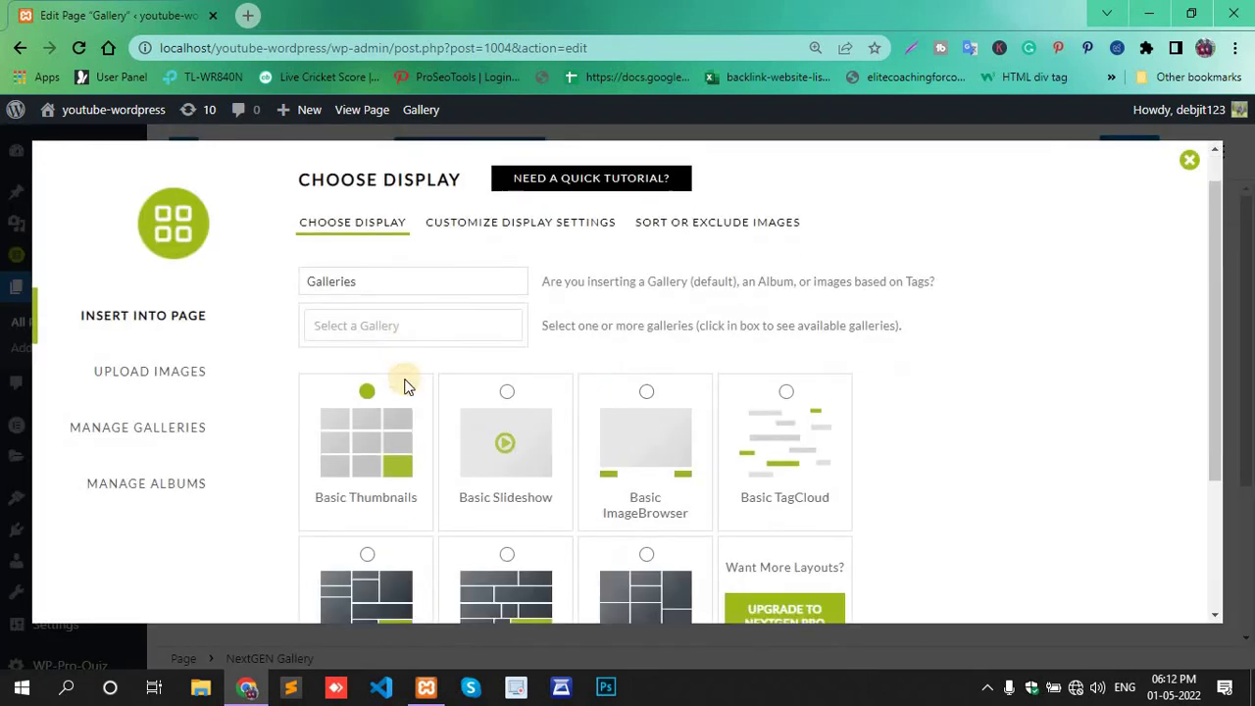
{"action": "left_click", "coordinate": [387, 324]}
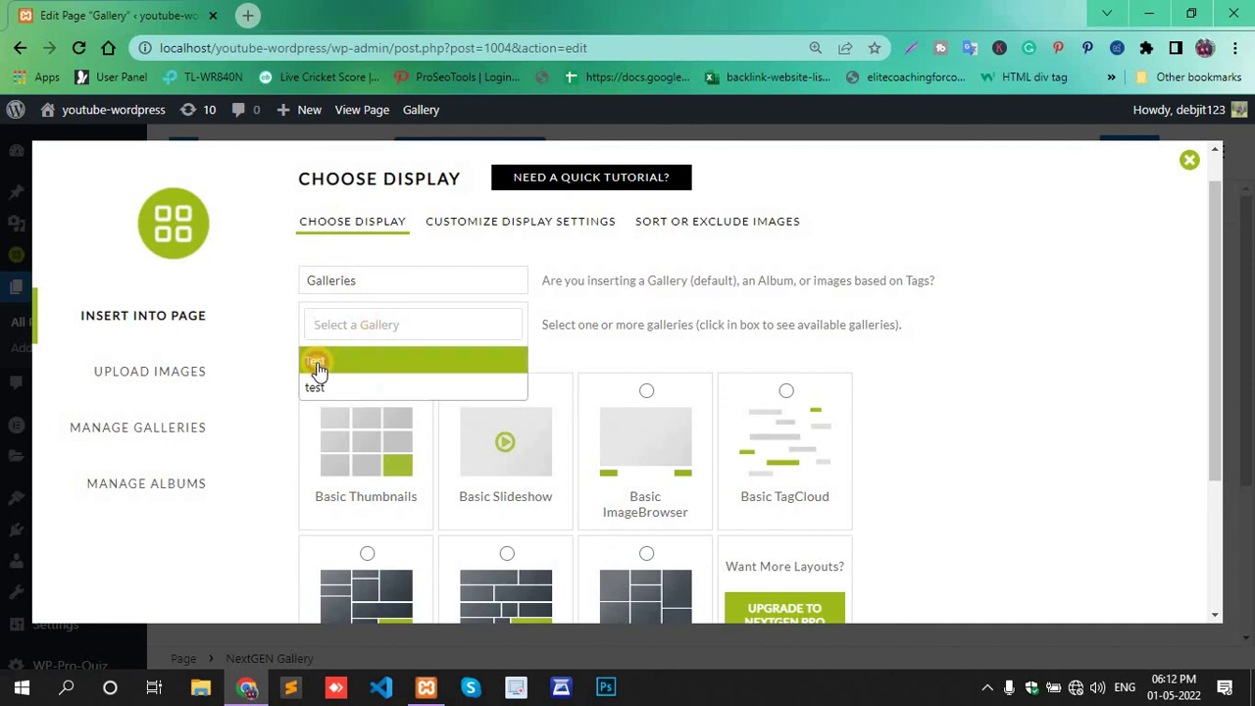
{"action": "left_click", "coordinate": [317, 363]}
{"action": "scroll", "coordinate": [507, 368], "scroll_direction": "down", "scroll_amount": 1}
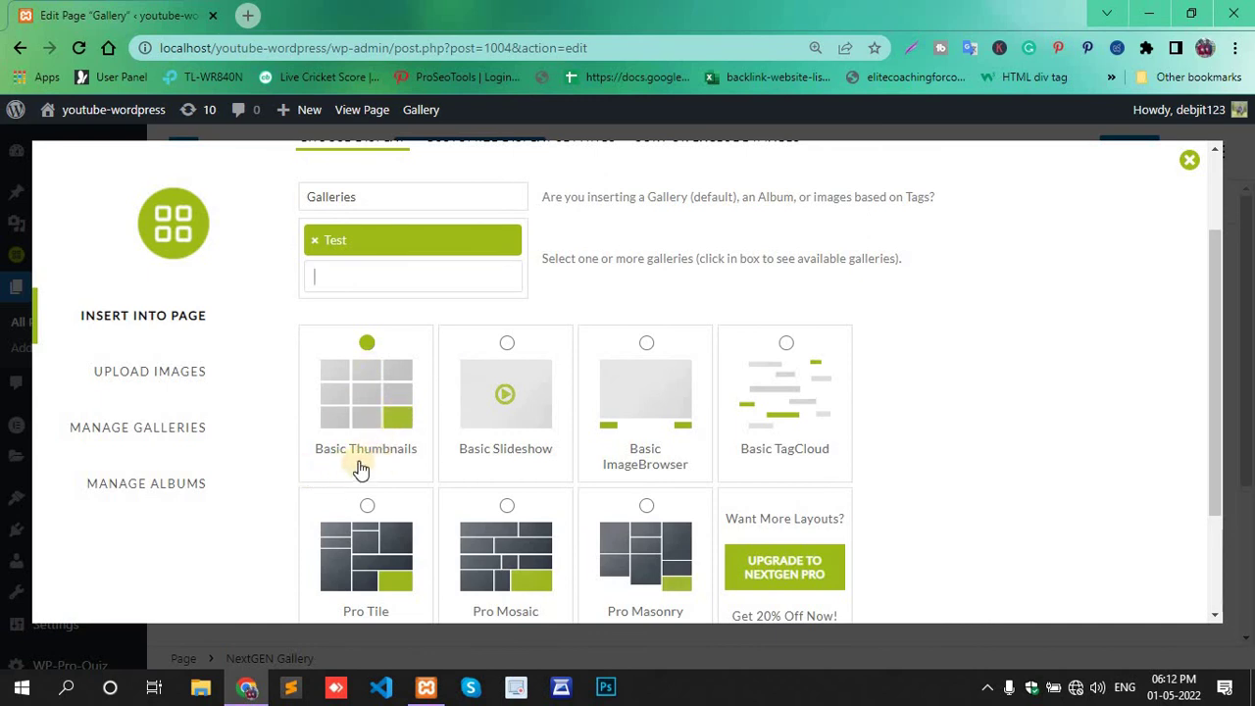
{"action": "scroll", "coordinate": [418, 461], "scroll_direction": "down", "scroll_amount": 2}
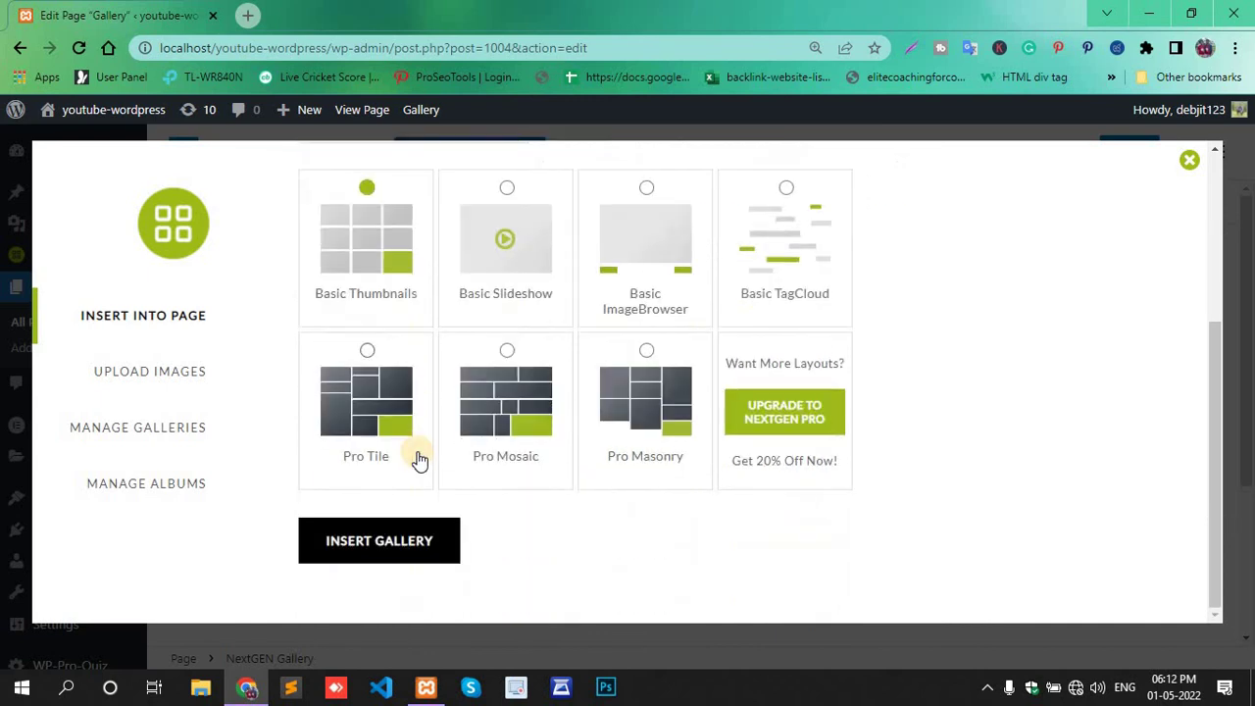
Insert the Test gallery as Basic Thumbnails into the Gallery page
{"action": "left_click", "coordinate": [359, 545]}
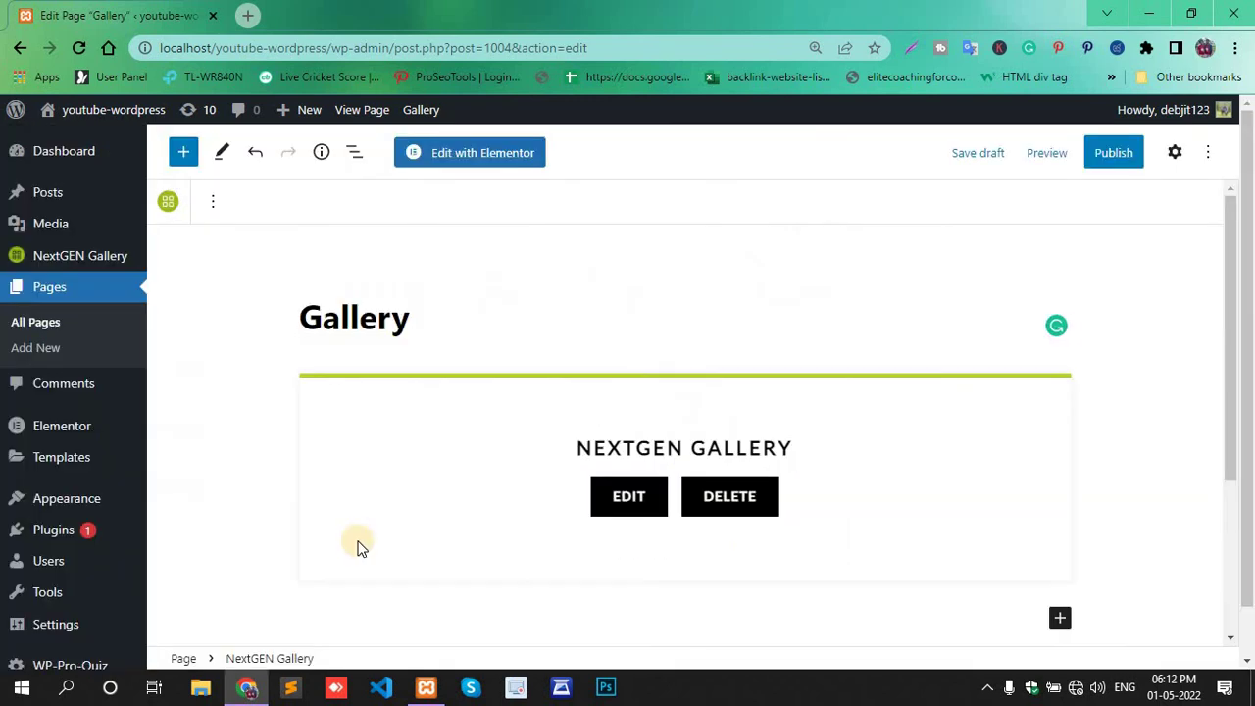
{"action": "scroll", "coordinate": [701, 493], "scroll_direction": "down", "scroll_amount": 2}
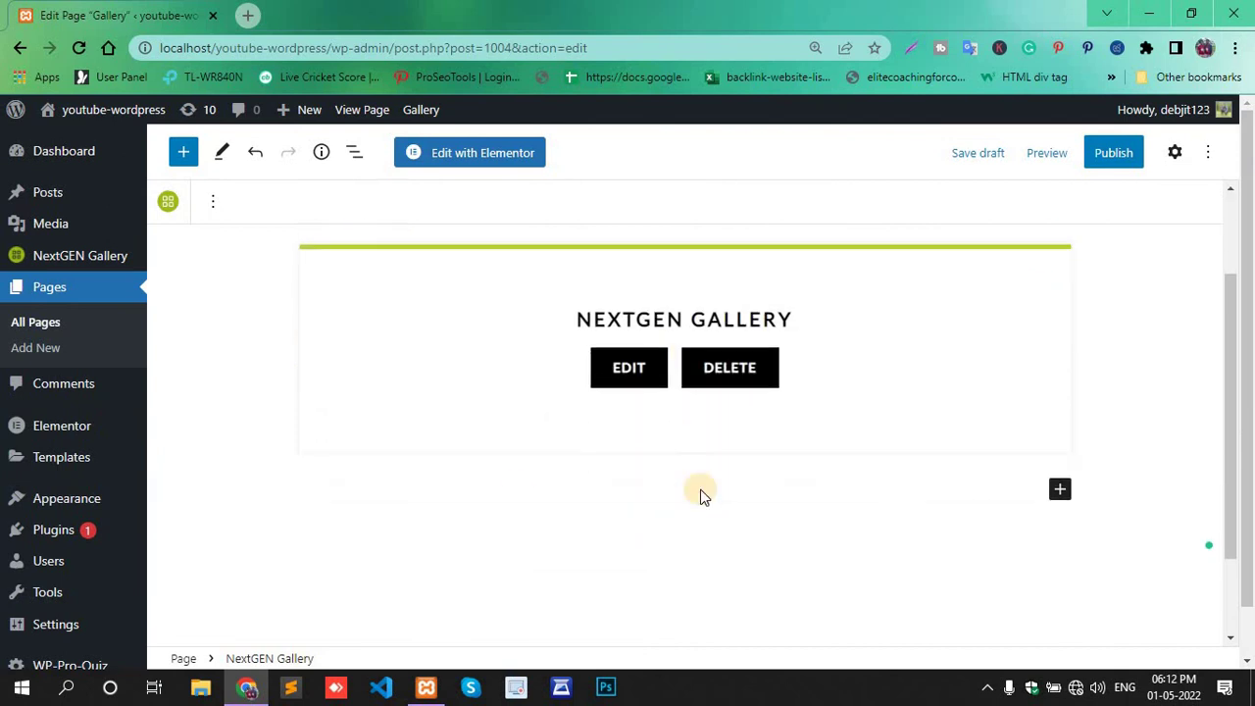
{"action": "scroll", "coordinate": [701, 493], "scroll_direction": "down", "scroll_amount": 1}
{"action": "scroll", "coordinate": [700, 493], "scroll_direction": "up", "scroll_amount": 3}
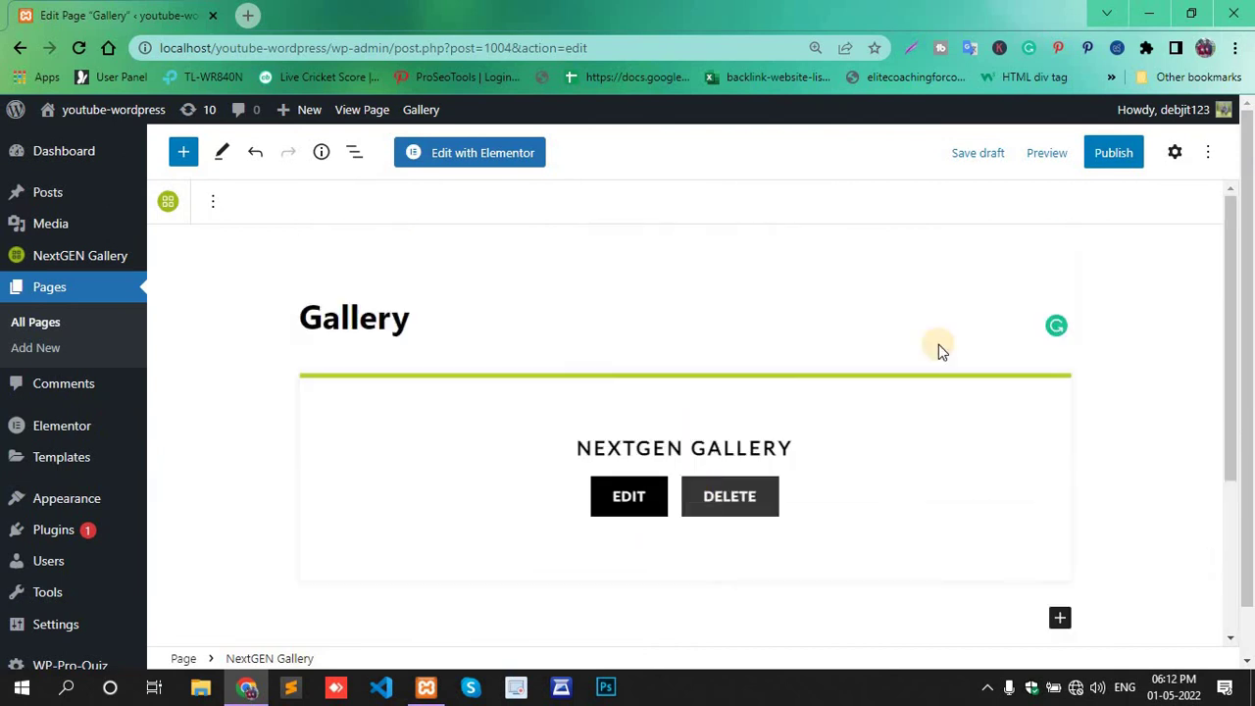
Publish the Gallery page, confirm it, and open the live page
{"action": "left_click", "coordinate": [1137, 169]}
{"action": "left_click", "coordinate": [1083, 155]}
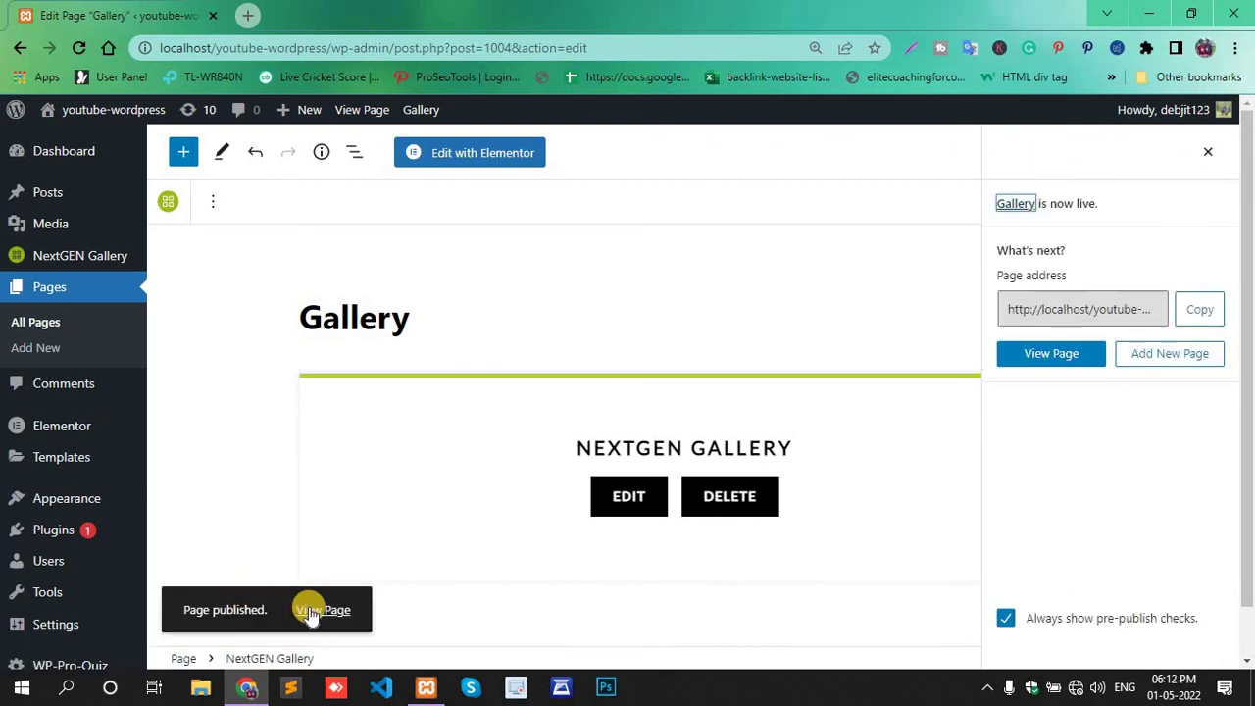
{"action": "left_click", "coordinate": [309, 610]}
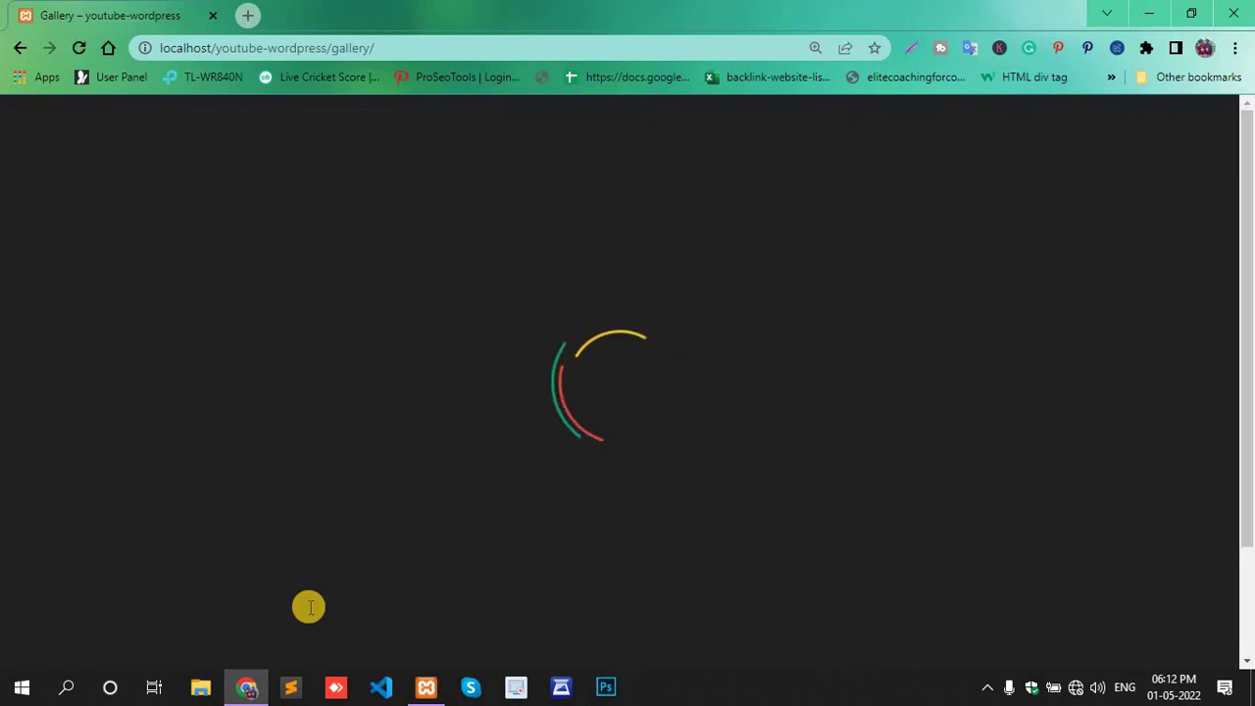
Scroll the live Gallery page to check the six Test gallery thumbnails
{"action": "scroll", "coordinate": [501, 441], "scroll_direction": "down", "scroll_amount": 1}
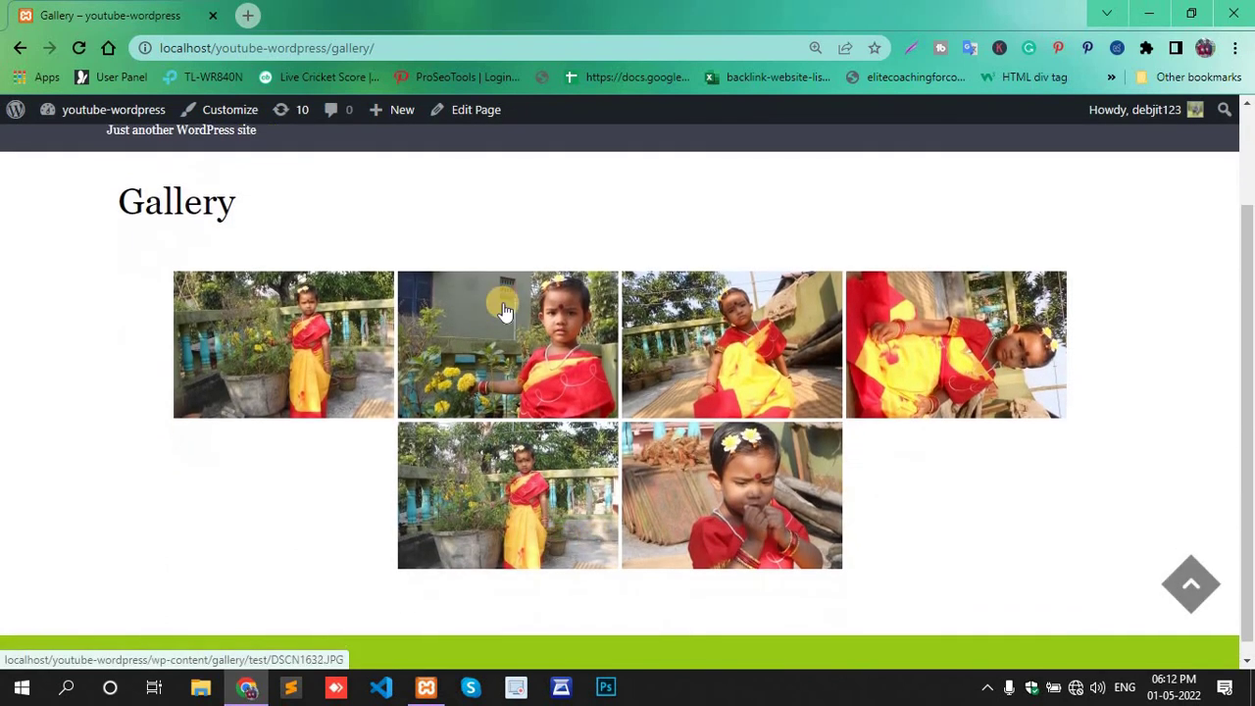
{"action": "scroll", "coordinate": [466, 310], "scroll_direction": "up", "scroll_amount": 1}
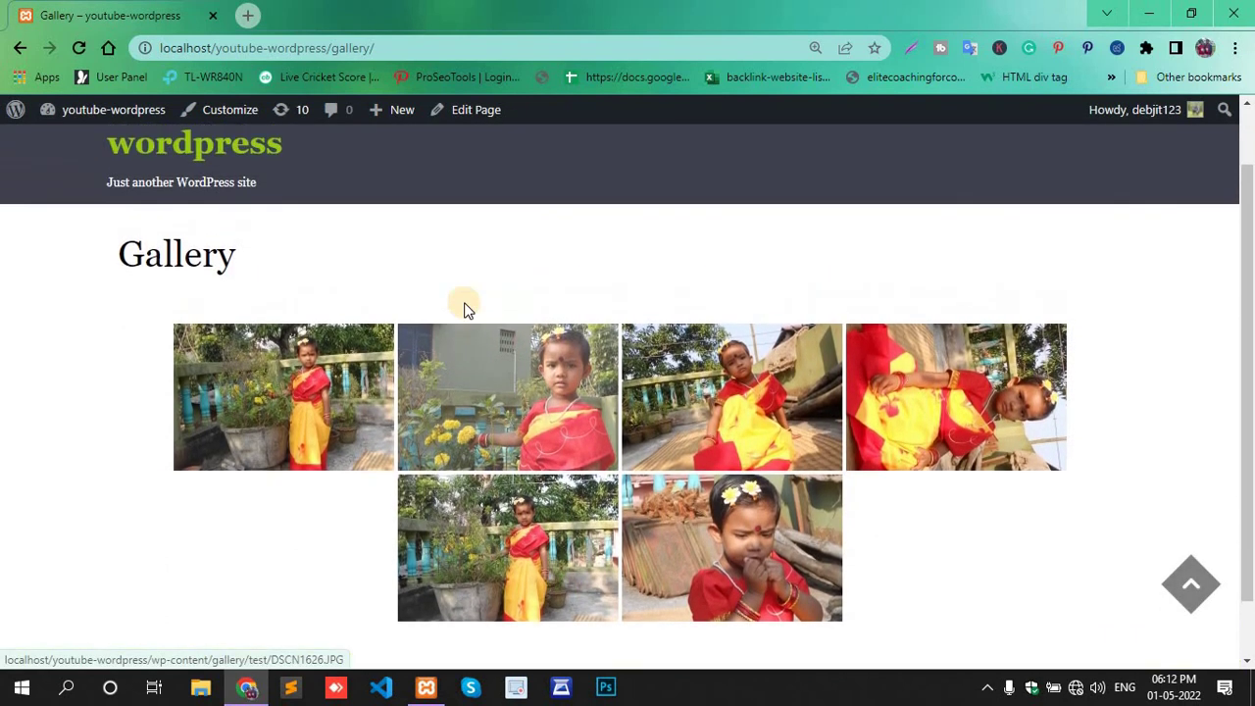